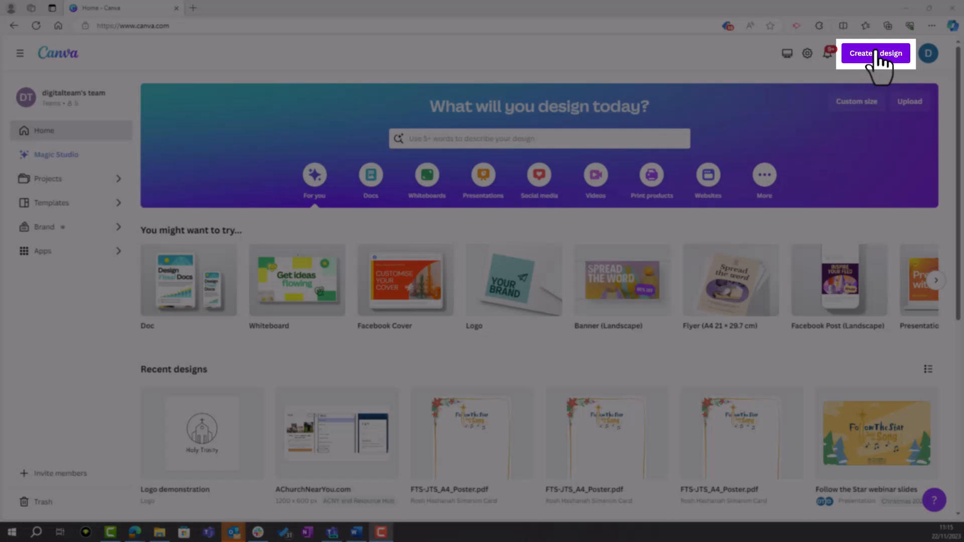
- Search the design types for "logo" and create a blank 500 × 500 px Logo design
{"action": "left_click", "coordinate": [876, 54]}
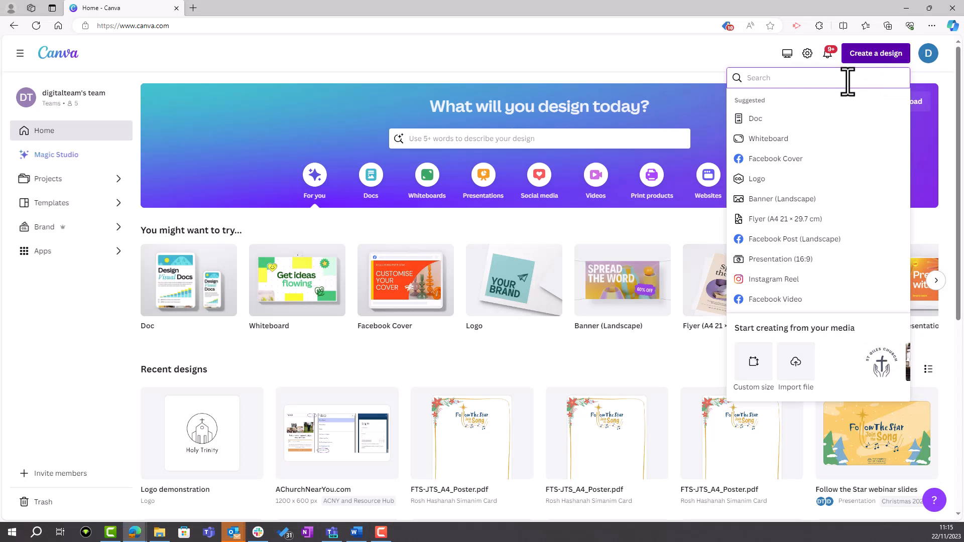
{"action": "type", "text": "log"}
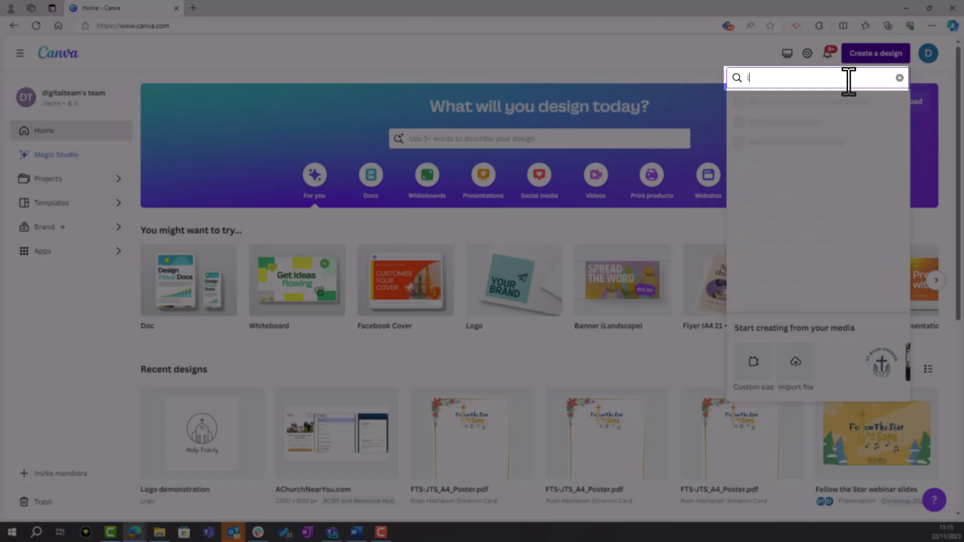
{"action": "type", "text": "o"}
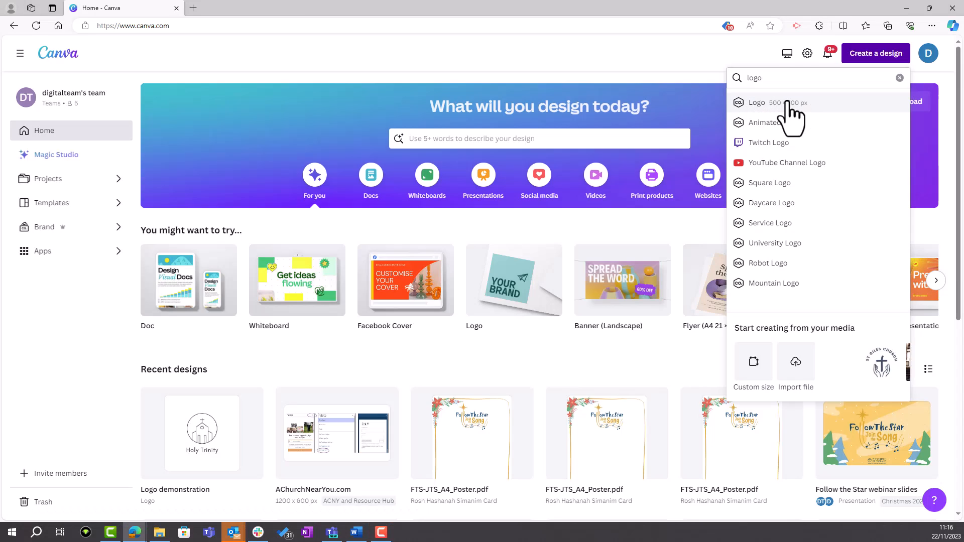
{"action": "left_click", "coordinate": [790, 105]}
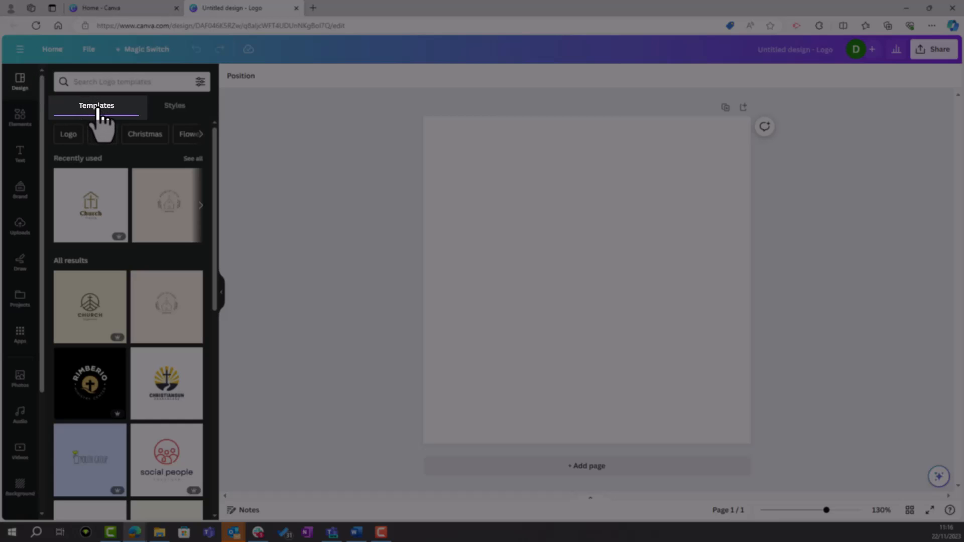
- Search the logo templates for "church" and apply the white template with the brown house-and-cross icon
{"action": "left_click", "coordinate": [136, 82]}
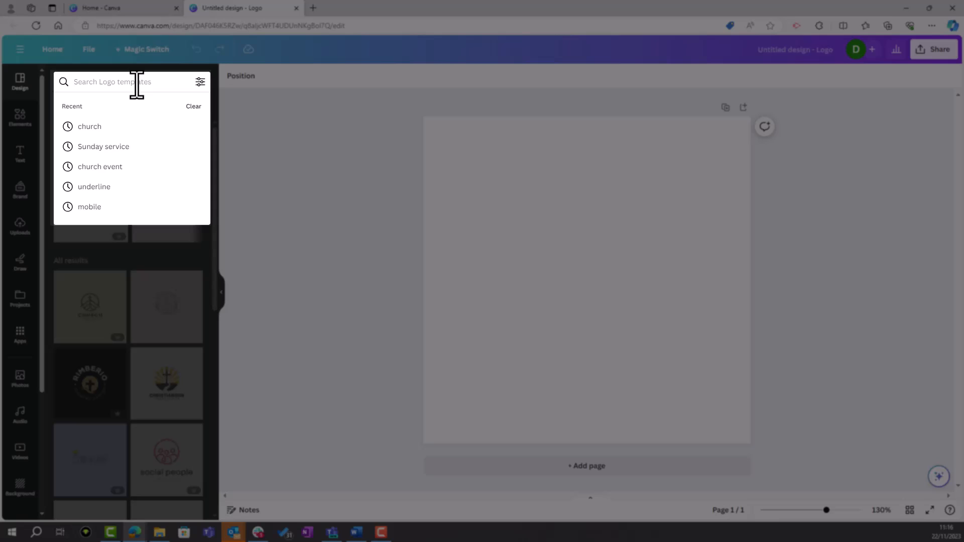
{"action": "type", "text": "church"}
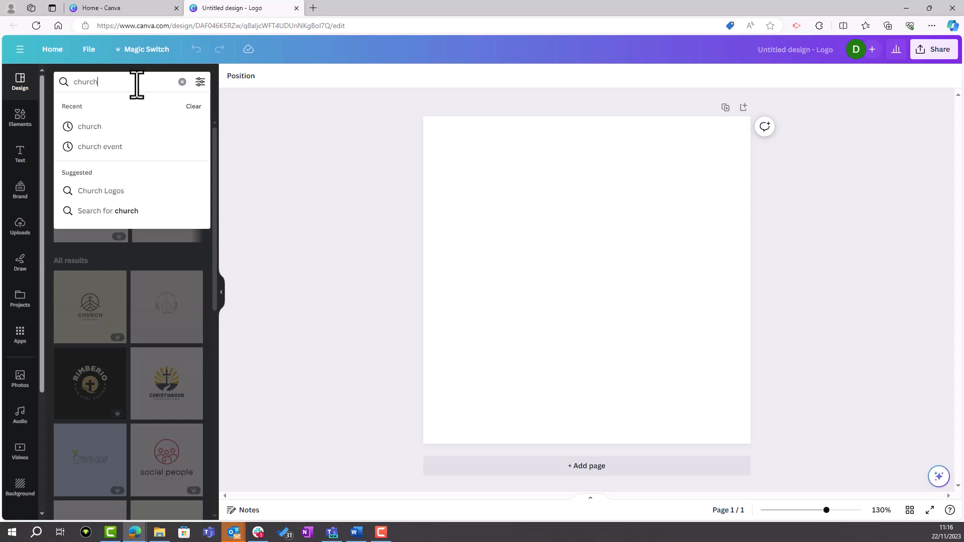
{"action": "key", "text": "Return"}
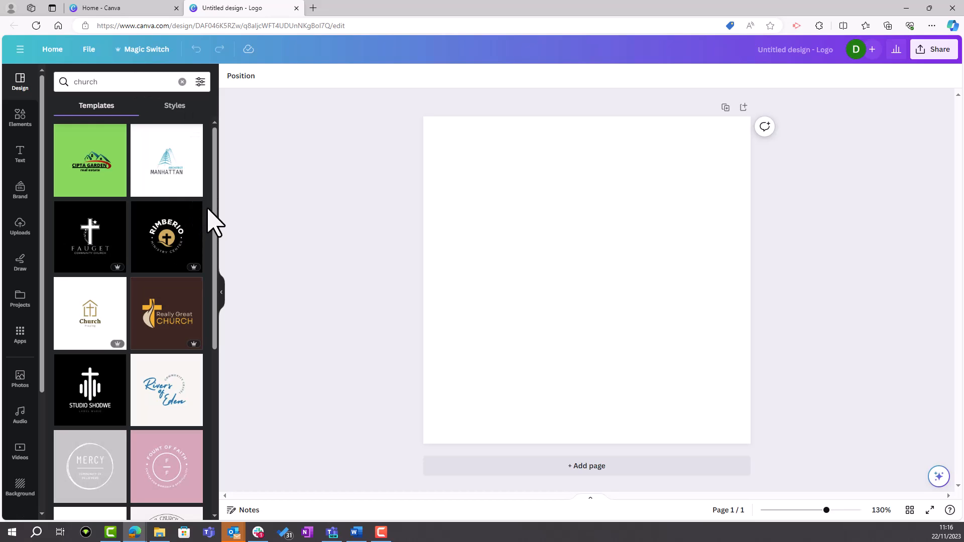
{"action": "scroll", "coordinate": [209, 211], "scroll_direction": "down", "scroll_amount": 1}
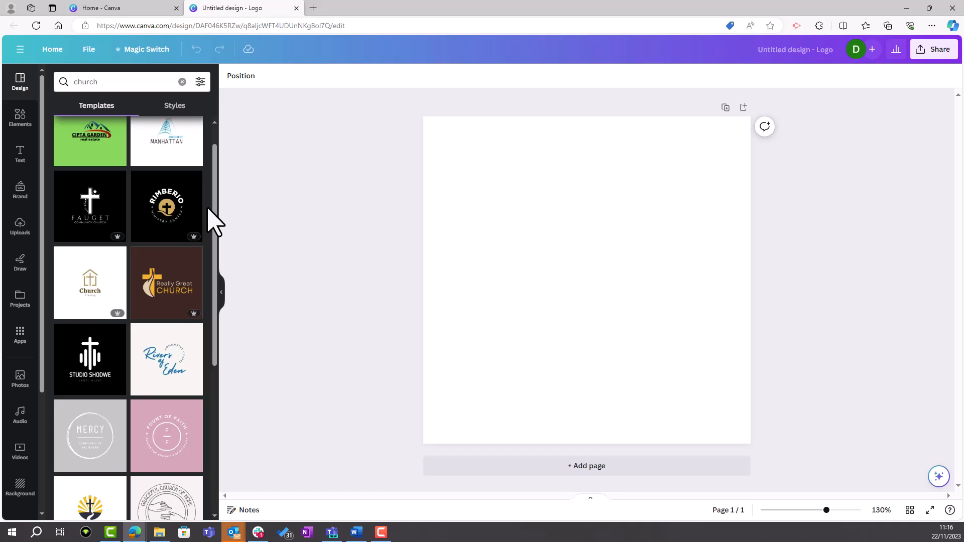
{"action": "scroll", "coordinate": [208, 211], "scroll_direction": "down", "scroll_amount": 1}
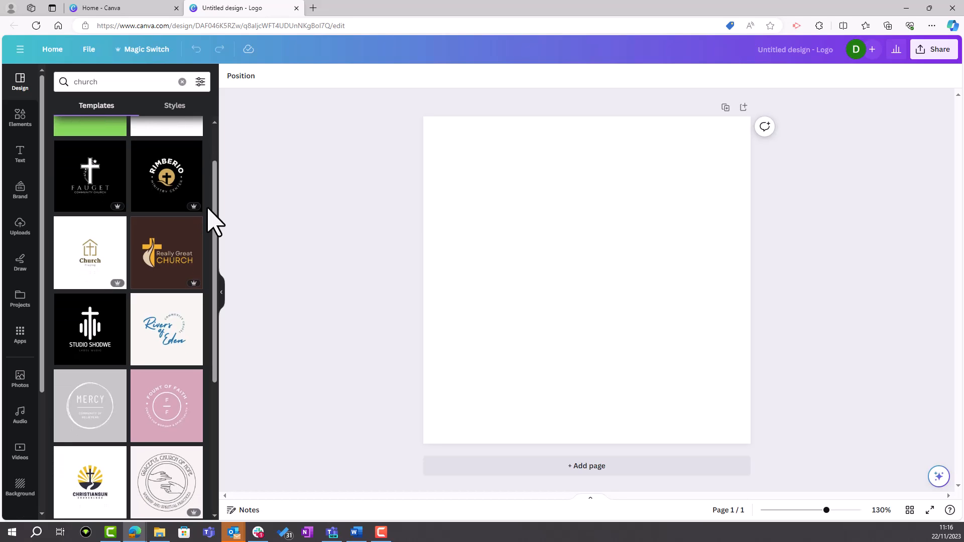
{"action": "scroll", "coordinate": [213, 221], "scroll_direction": "up", "scroll_amount": 1}
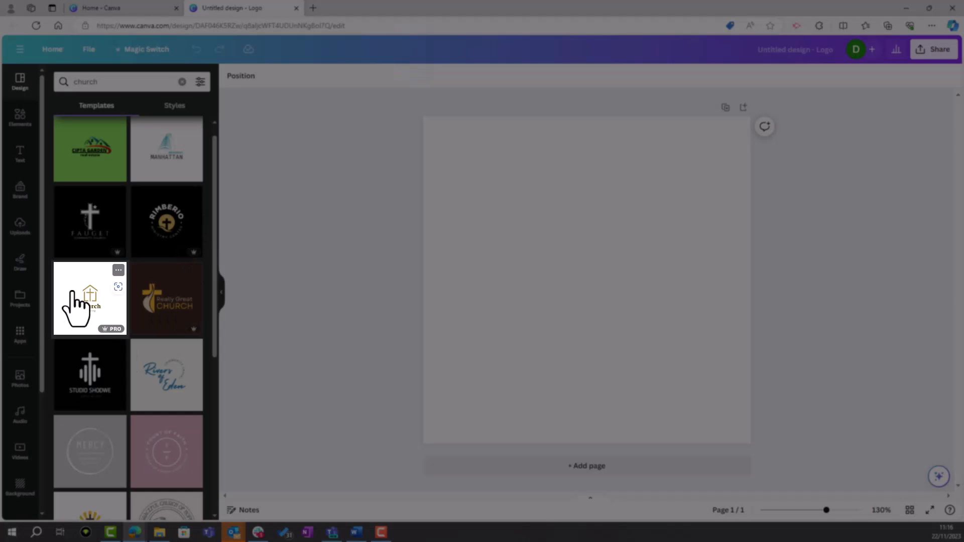
{"action": "left_click", "coordinate": [73, 297]}
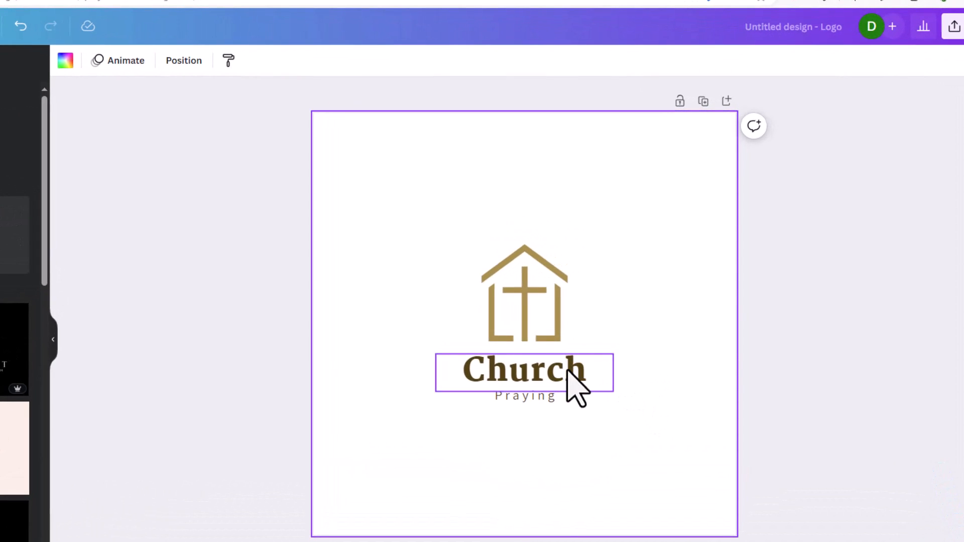
- Replace the "Church" heading with "Holy Trinity", widen its text box to fit one line and centre it under the icon
{"action": "double_click", "coordinate": [568, 372]}
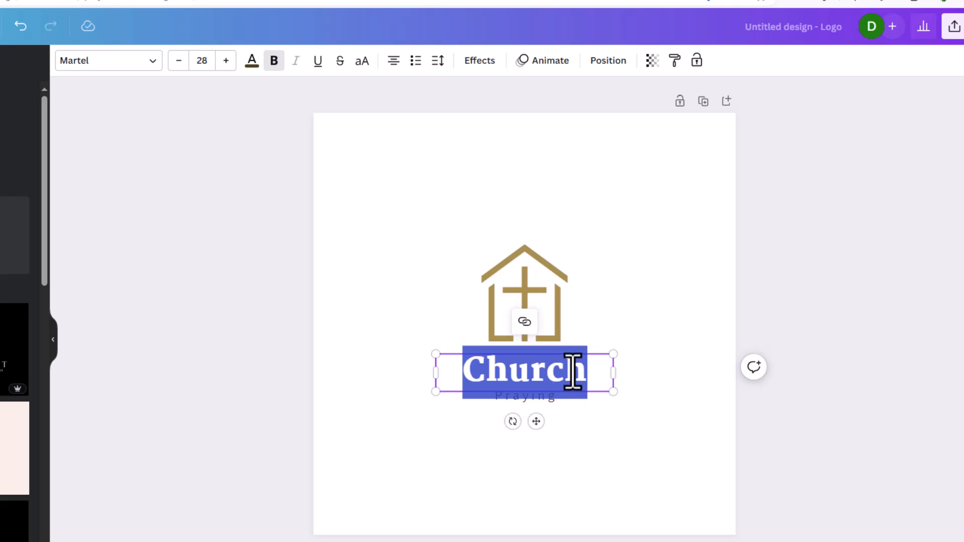
{"action": "type", "text": "Hol"}
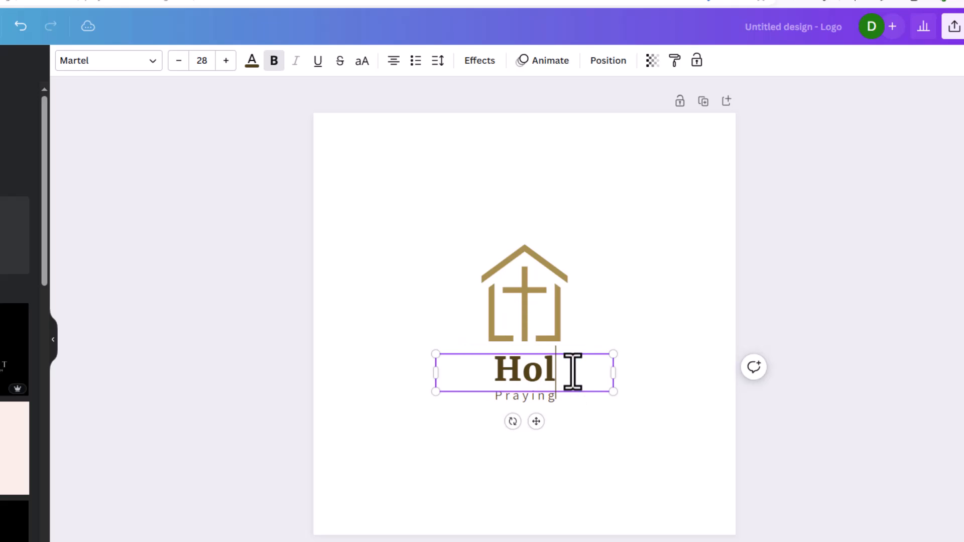
{"action": "type", "text": "y Trinity"}
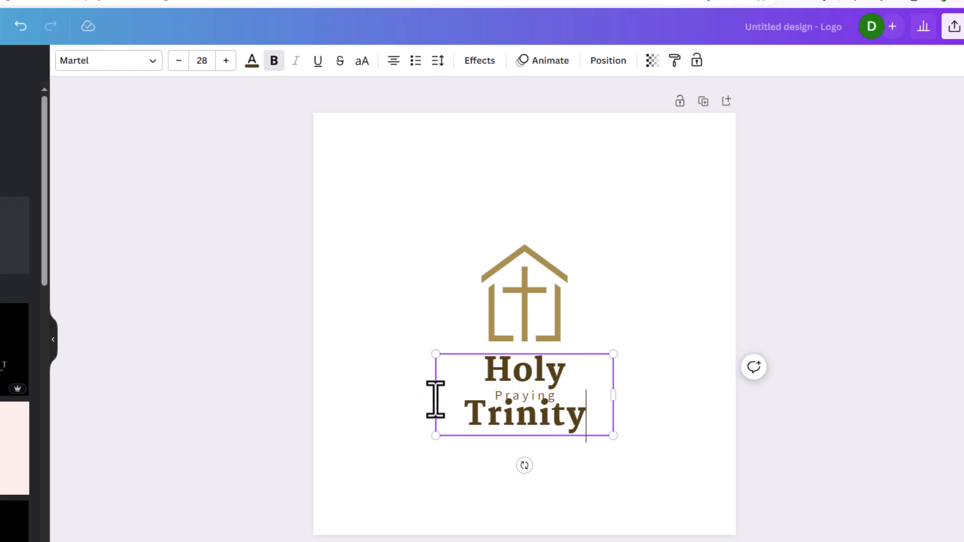
{"action": "left_click_drag", "start_coordinate": [434, 397], "coordinate": [385, 391]}
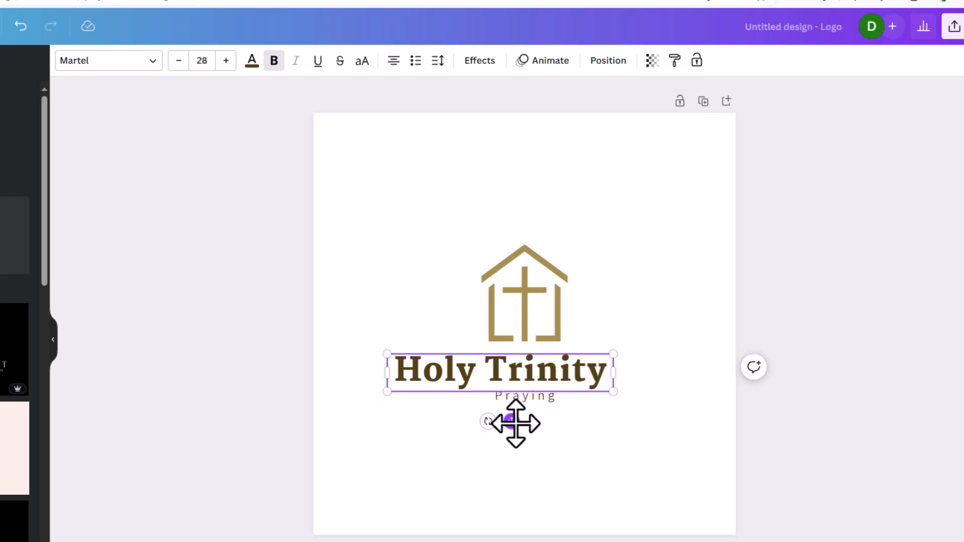
{"action": "left_click_drag", "start_coordinate": [512, 422], "coordinate": [538, 424]}
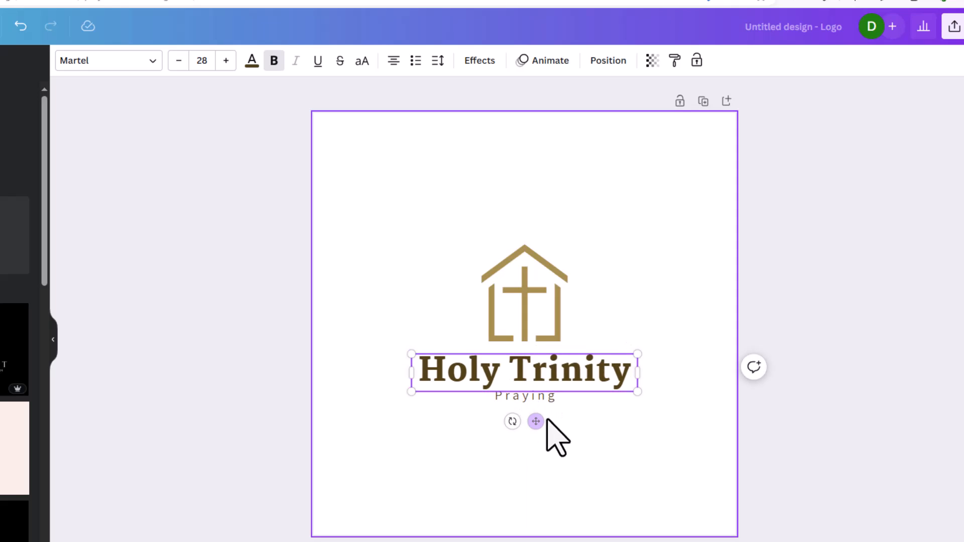
- Delete the "Praying" tagline and recolour the house-and-cross icon black
{"action": "left_click", "coordinate": [553, 403]}
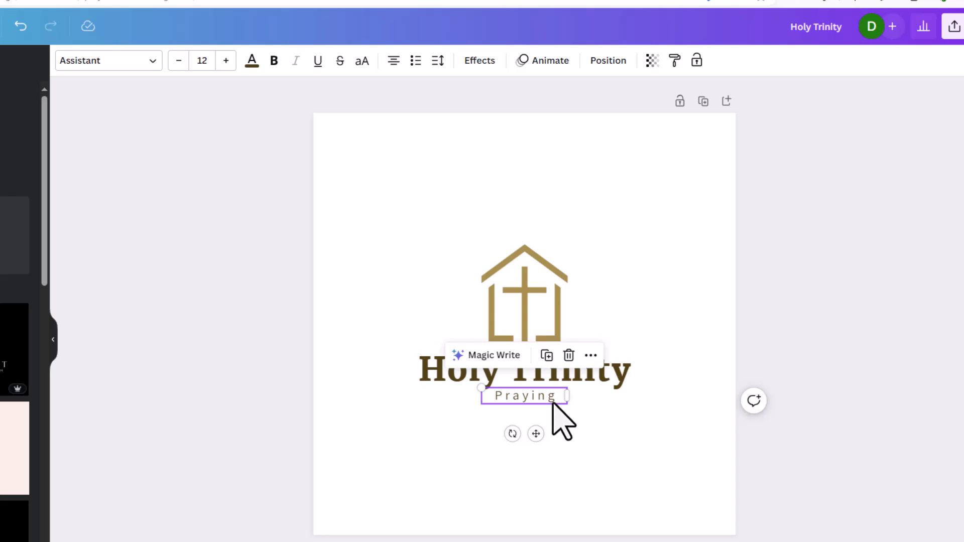
{"action": "key", "text": "Delete"}
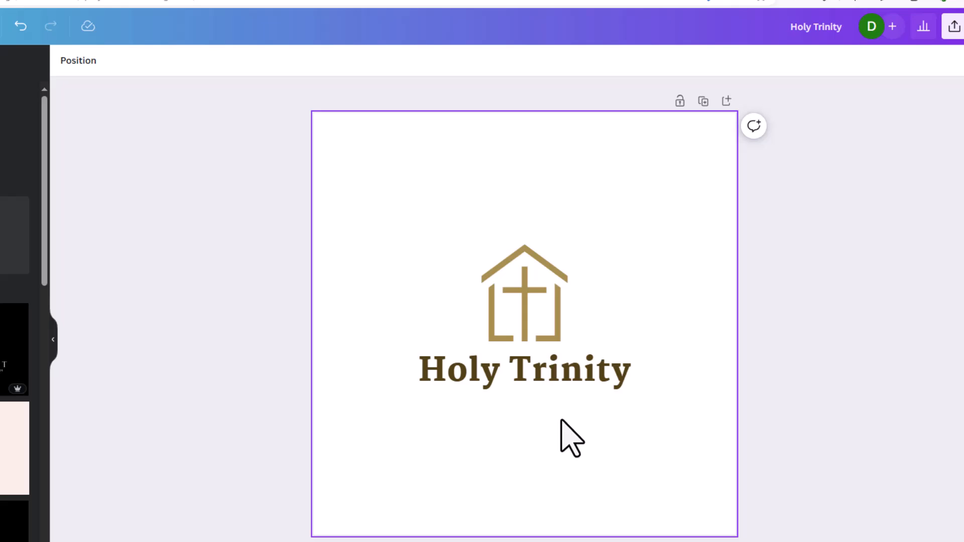
{"action": "left_click", "coordinate": [553, 301]}
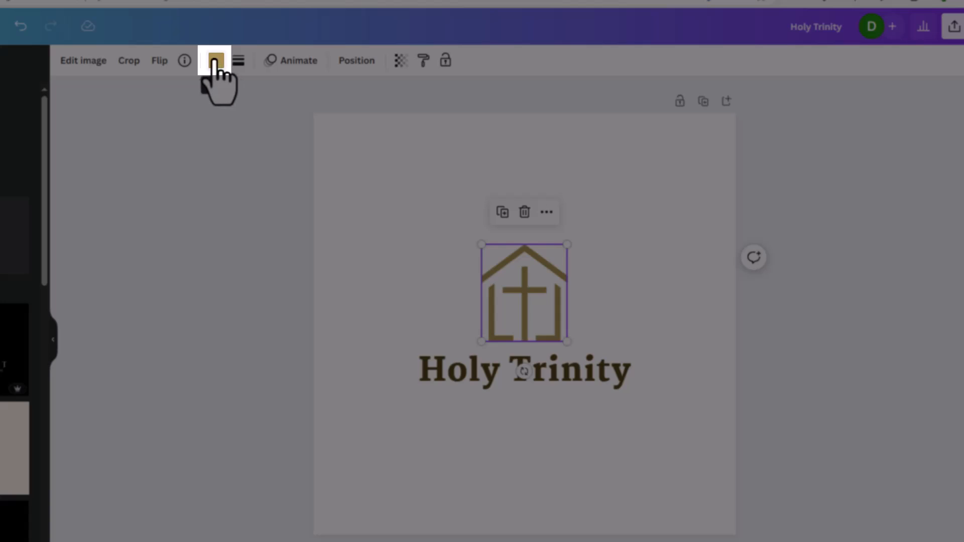
{"action": "left_click", "coordinate": [215, 61]}
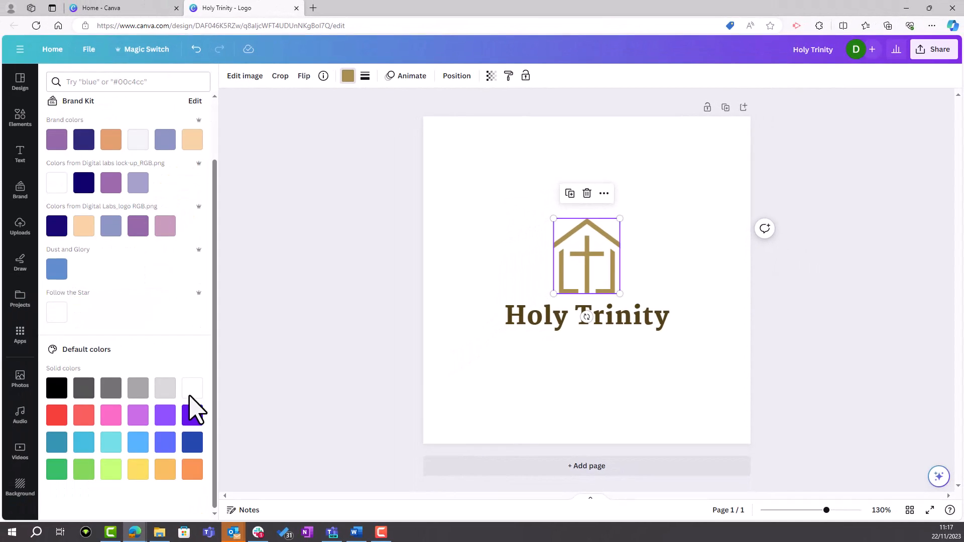
{"action": "left_click", "coordinate": [57, 391]}
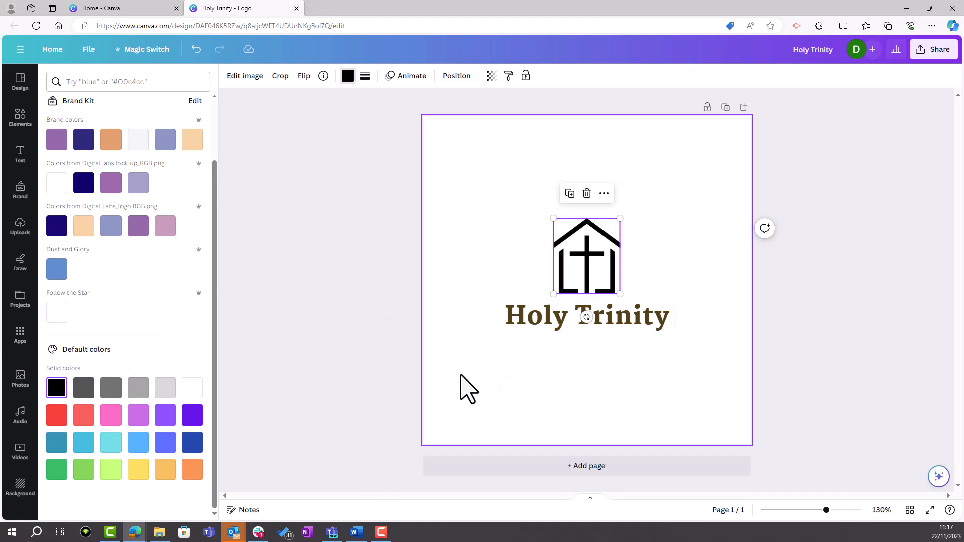
- Examine the font, font size and text colour options for the "Holy Trinity" heading
{"action": "left_click", "coordinate": [531, 326]}
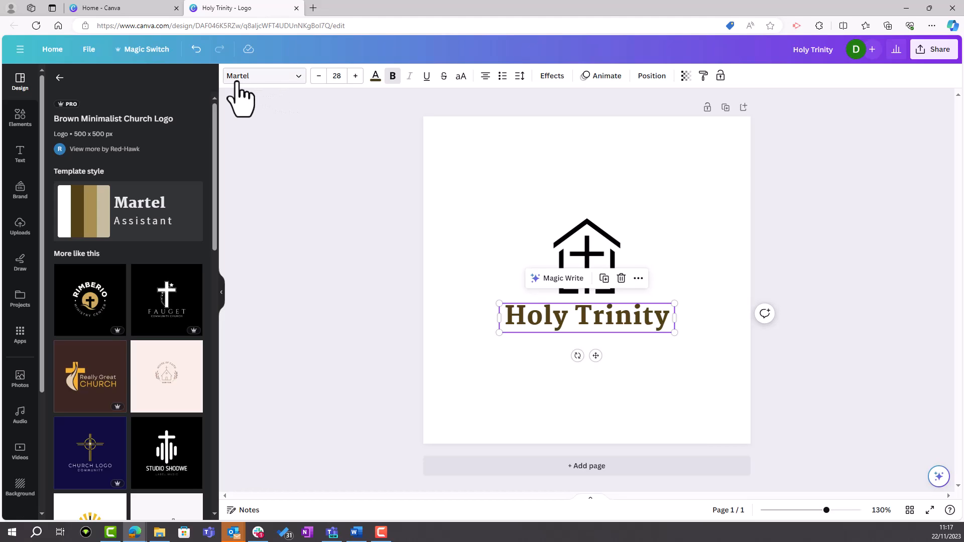
{"action": "left_click", "coordinate": [298, 78]}
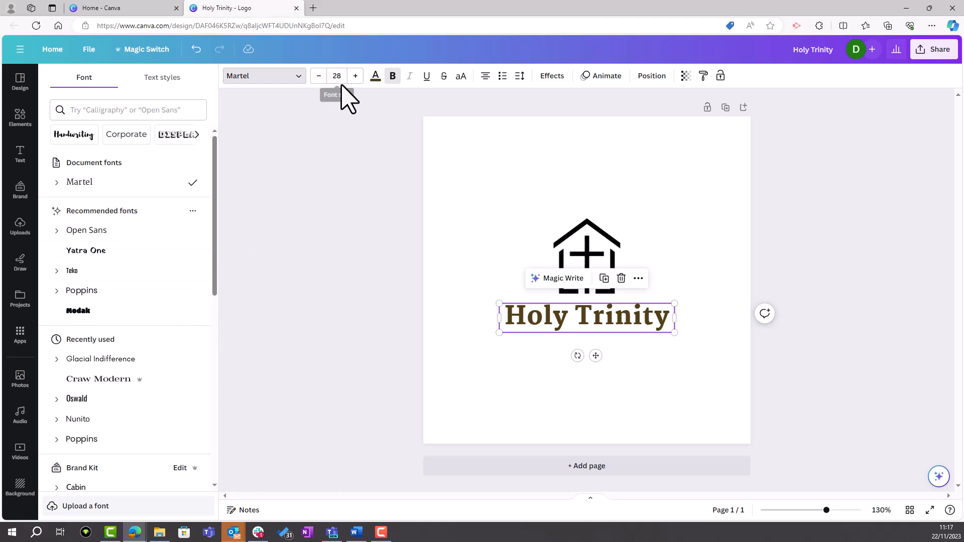
{"action": "left_click", "coordinate": [355, 77]}
{"action": "left_click", "coordinate": [318, 77]}
{"action": "left_click", "coordinate": [376, 78]}
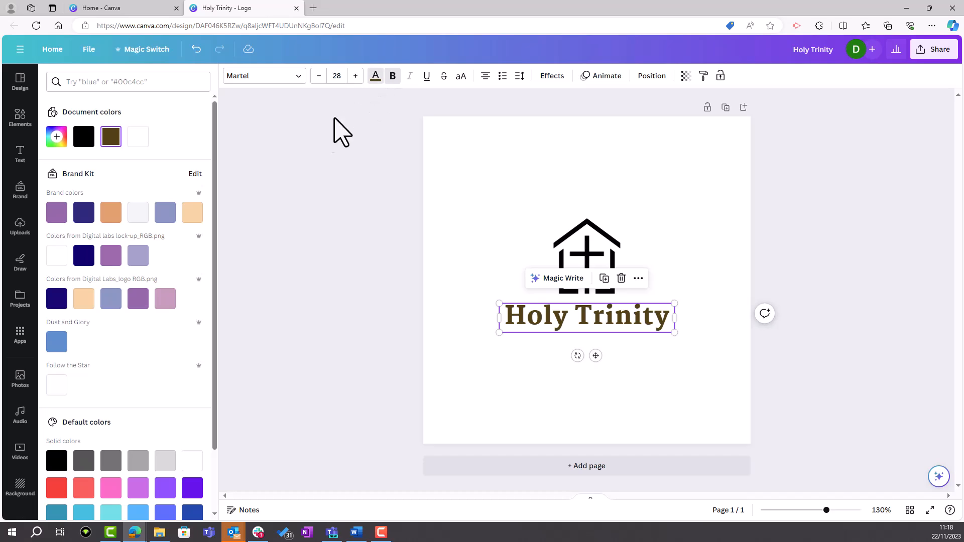
{"action": "scroll", "coordinate": [194, 189], "scroll_direction": "down", "scroll_amount": 2}
{"action": "scroll", "coordinate": [193, 189], "scroll_direction": "up", "scroll_amount": 2}
- Delete the "Holy Trinity" heading and the house-and-cross icon to clear the page
{"action": "left_click", "coordinate": [644, 327]}
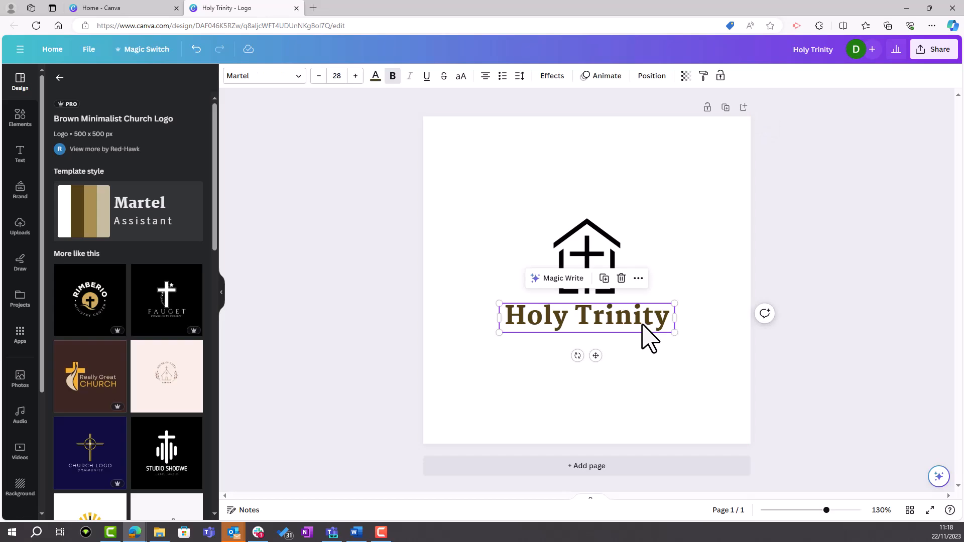
{"action": "key", "text": "Delete"}
{"action": "left_click", "coordinate": [606, 282]}
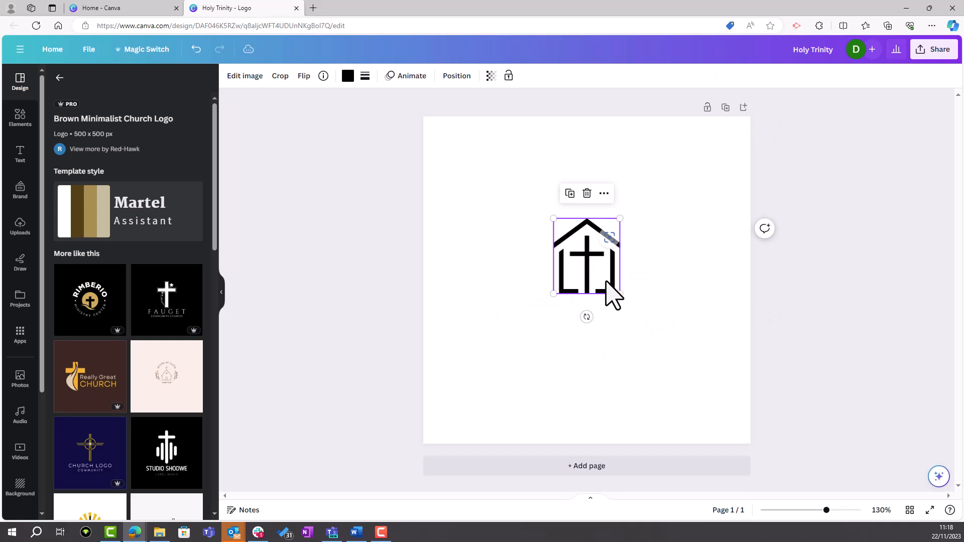
{"action": "key", "text": "Delete"}
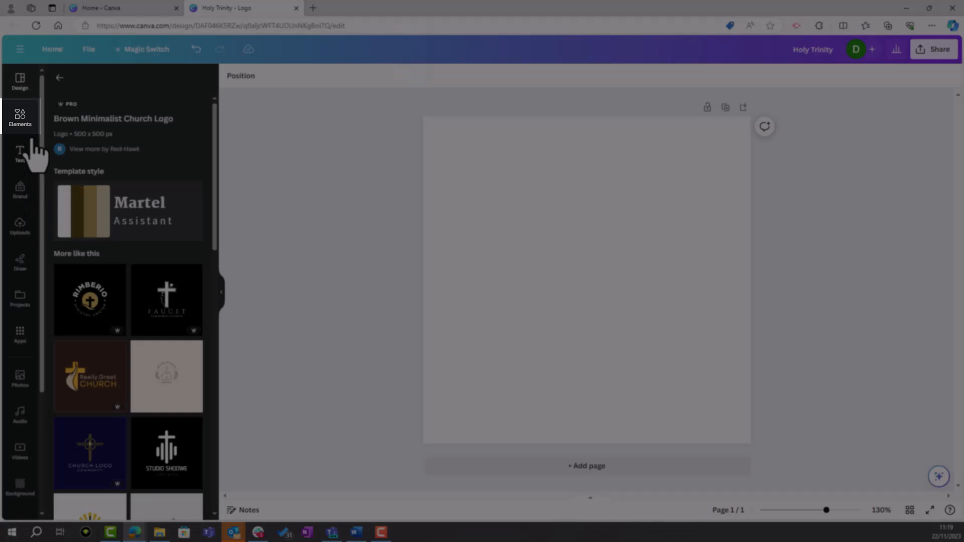
- Search the elements library for "cross" and browse all the matching graphics
{"action": "left_click", "coordinate": [29, 128]}
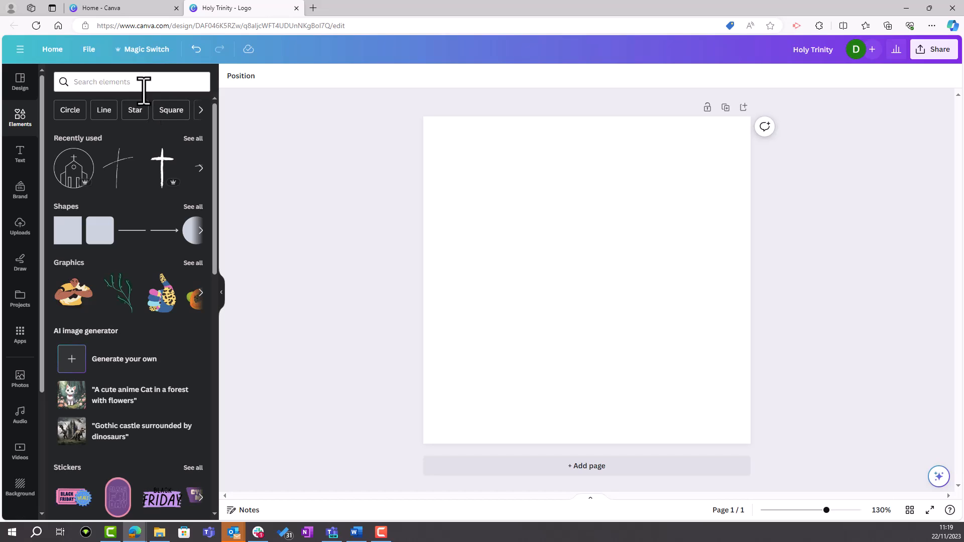
{"action": "left_click", "coordinate": [145, 85]}
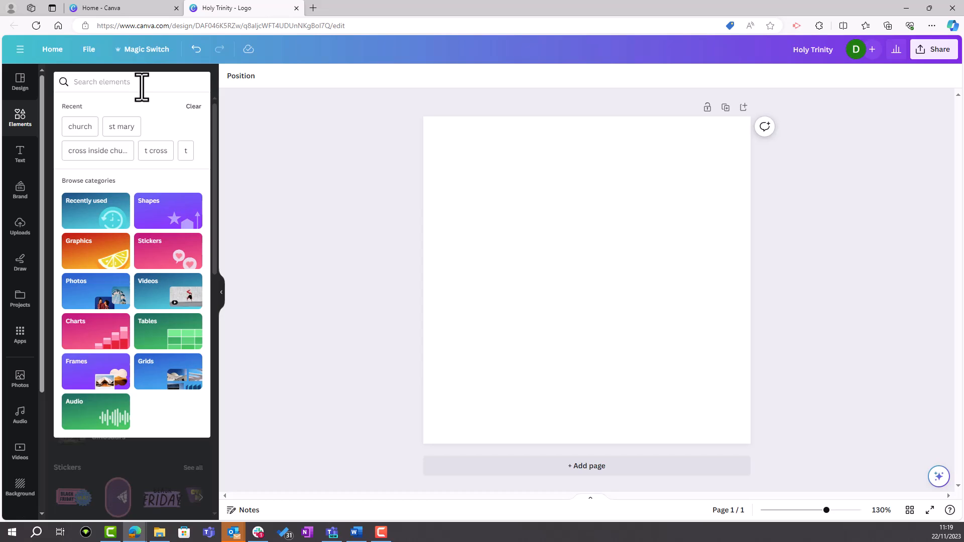
{"action": "type", "text": "cross"}
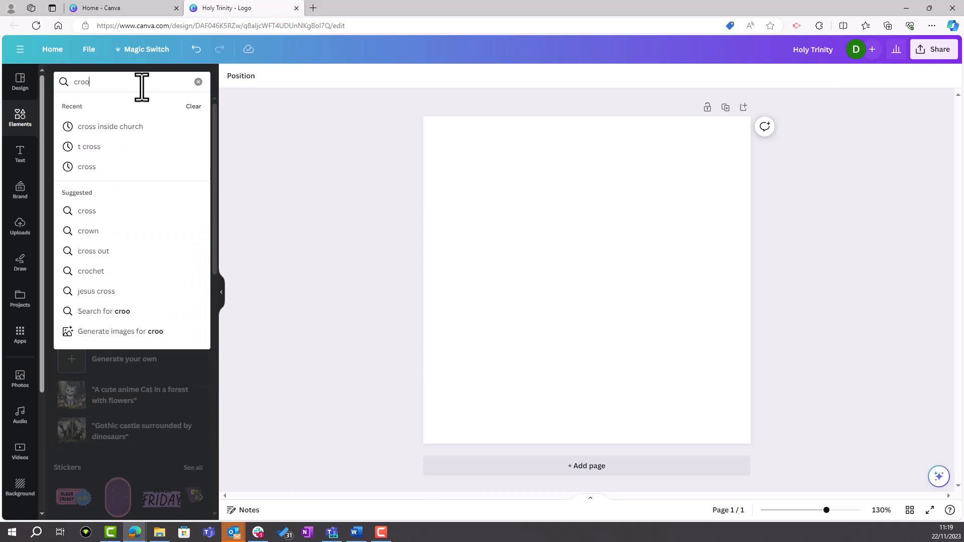
{"action": "key", "text": "Return"}
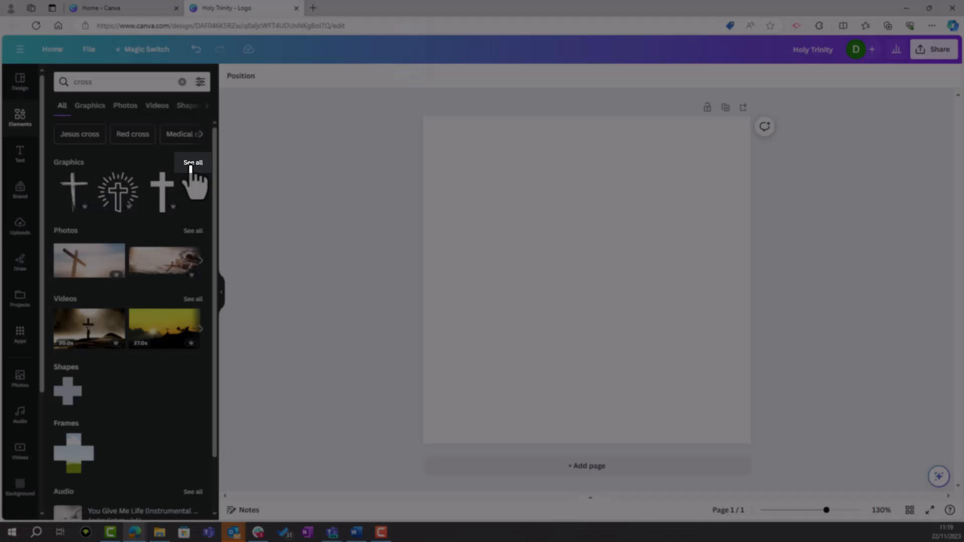
{"action": "left_click", "coordinate": [192, 163]}
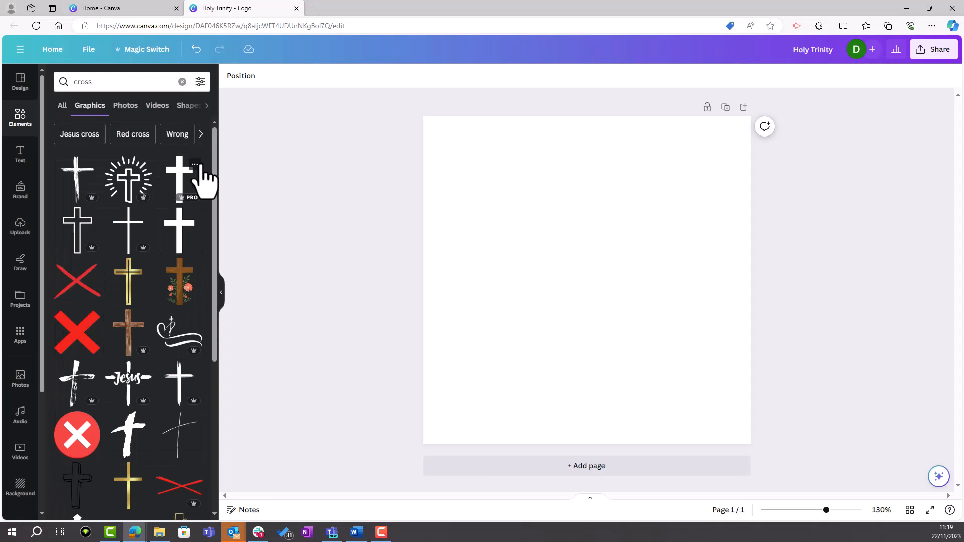
{"action": "scroll", "coordinate": [196, 232], "scroll_direction": "down", "scroll_amount": 2}
{"action": "scroll", "coordinate": [195, 232], "scroll_direction": "down", "scroll_amount": 3}
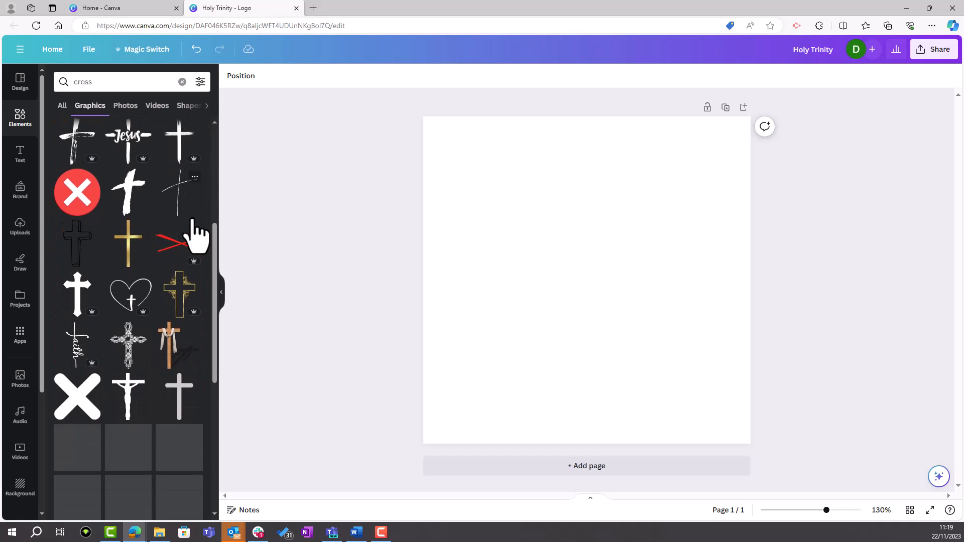
{"action": "scroll", "coordinate": [193, 224], "scroll_direction": "down", "scroll_amount": 3}
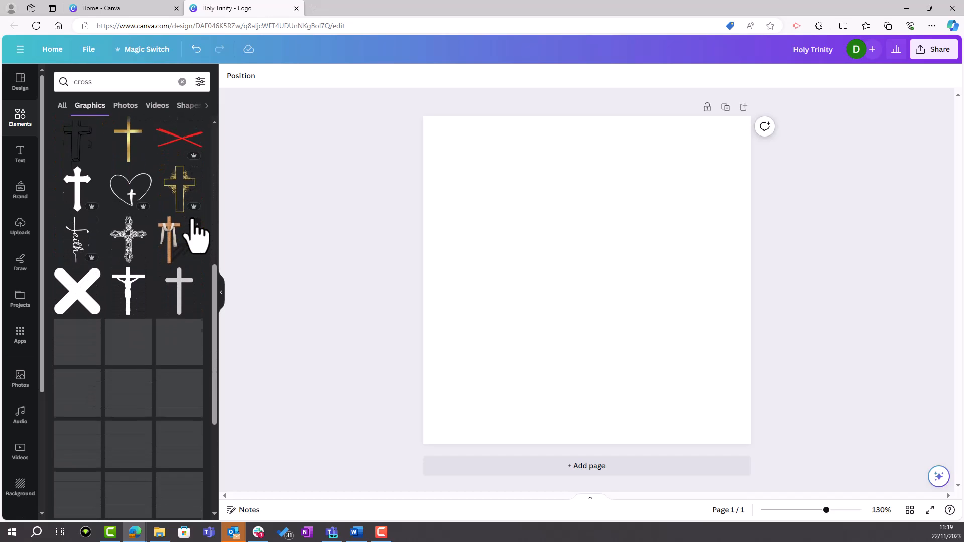
{"action": "scroll", "coordinate": [196, 232], "scroll_direction": "up", "scroll_amount": 1}
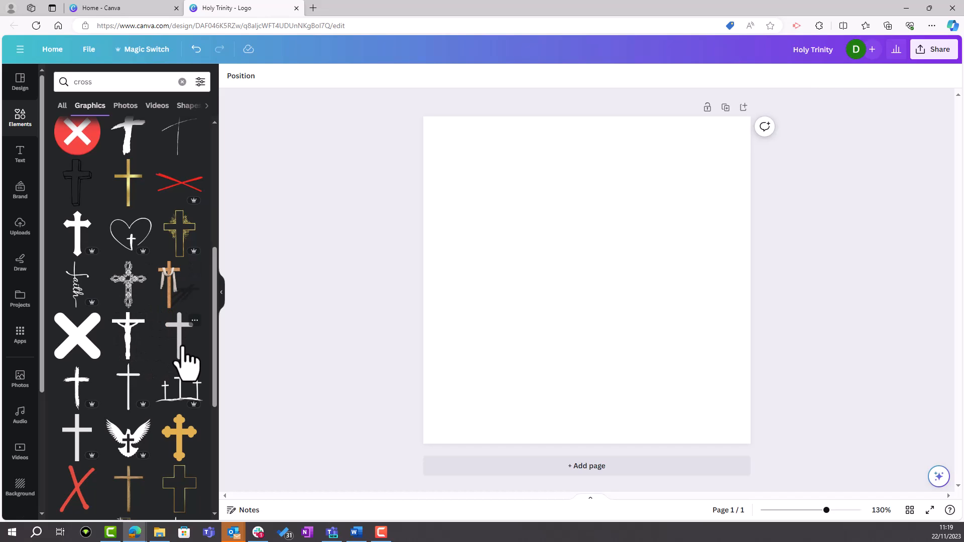
- Search the graphics library for "church" and add the black line-art church in a circle to the page
{"action": "scroll", "coordinate": [177, 339], "scroll_direction": "down", "scroll_amount": 6}
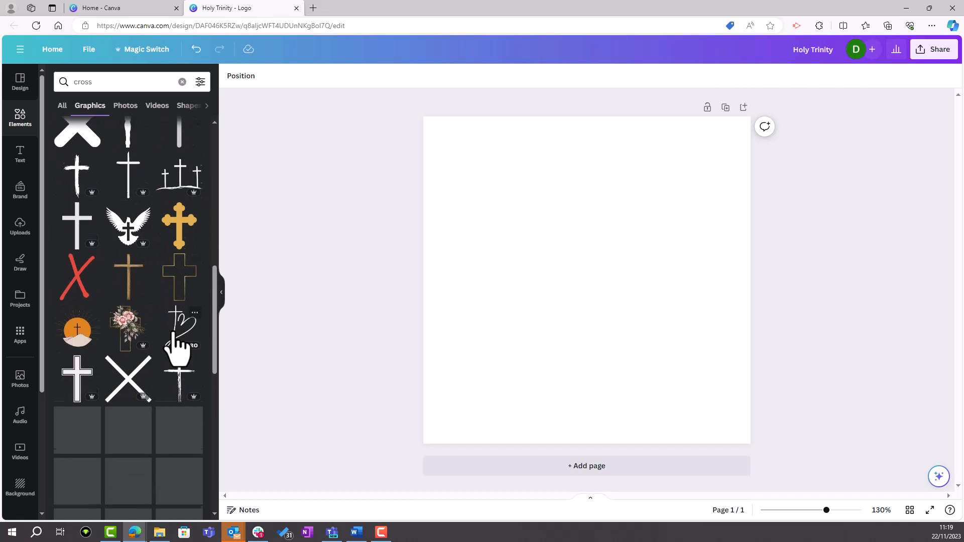
{"action": "scroll", "coordinate": [173, 335], "scroll_direction": "up", "scroll_amount": 8}
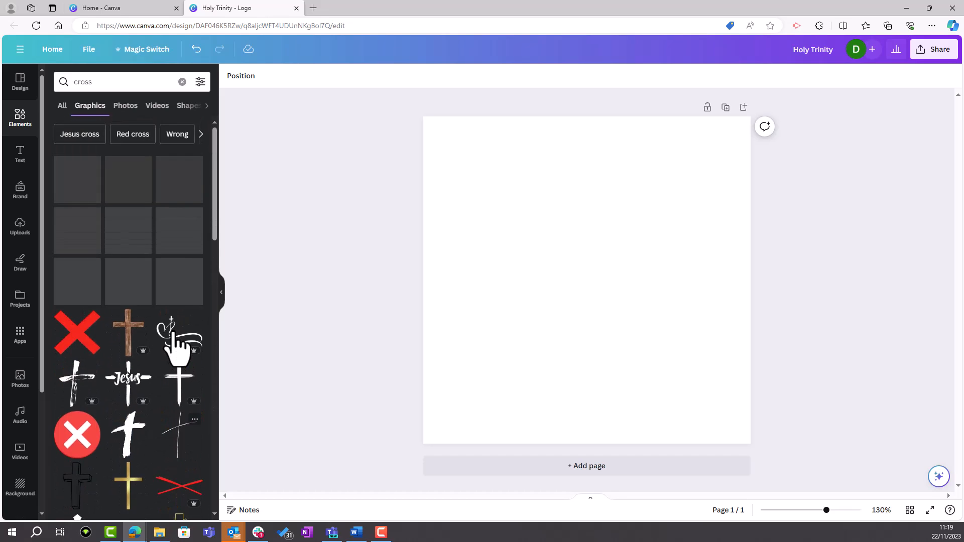
{"action": "left_click", "coordinate": [116, 82]}
{"action": "left_click_drag", "start_coordinate": [112, 82], "coordinate": [73, 85]}
{"action": "type", "text": "church"}
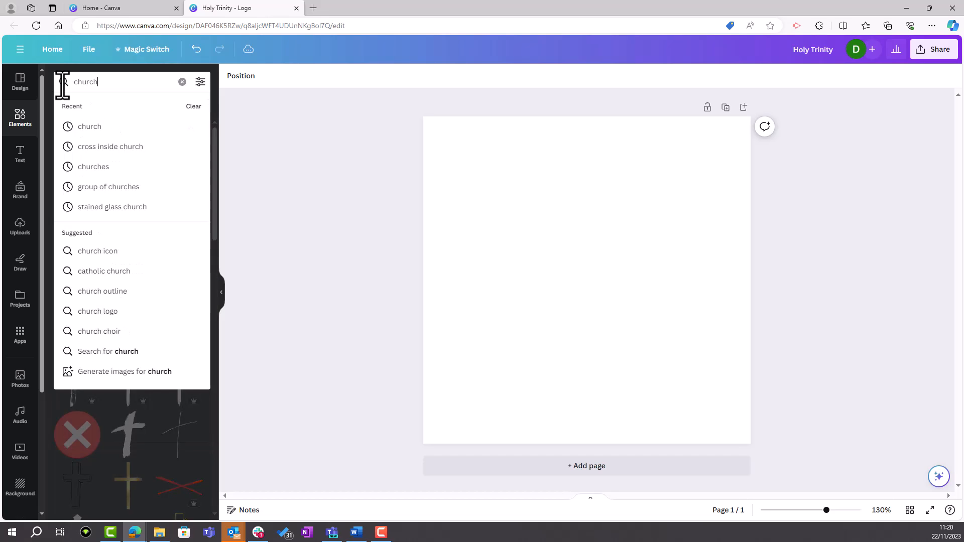
{"action": "key", "text": "Return"}
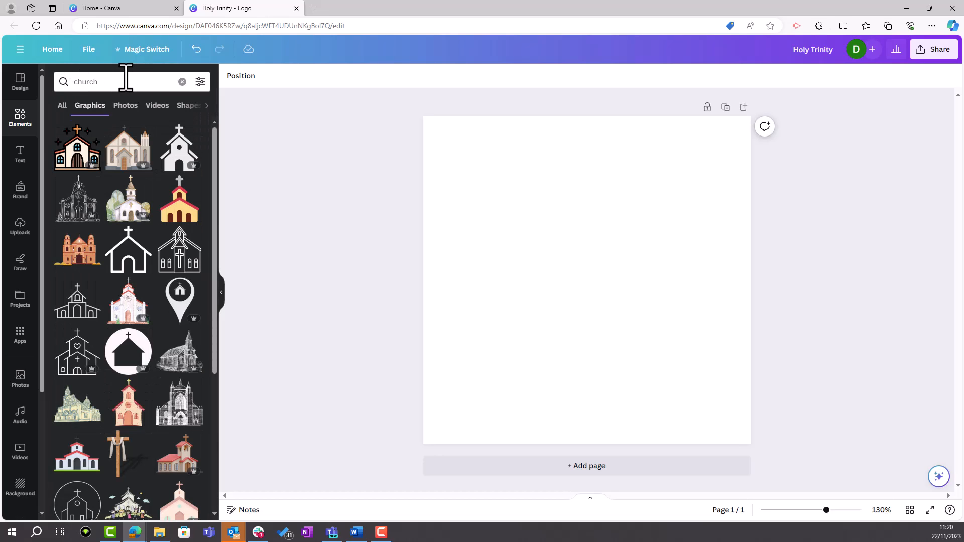
{"action": "scroll", "coordinate": [208, 154], "scroll_direction": "down", "scroll_amount": 1}
{"action": "scroll", "coordinate": [208, 154], "scroll_direction": "down", "scroll_amount": 3}
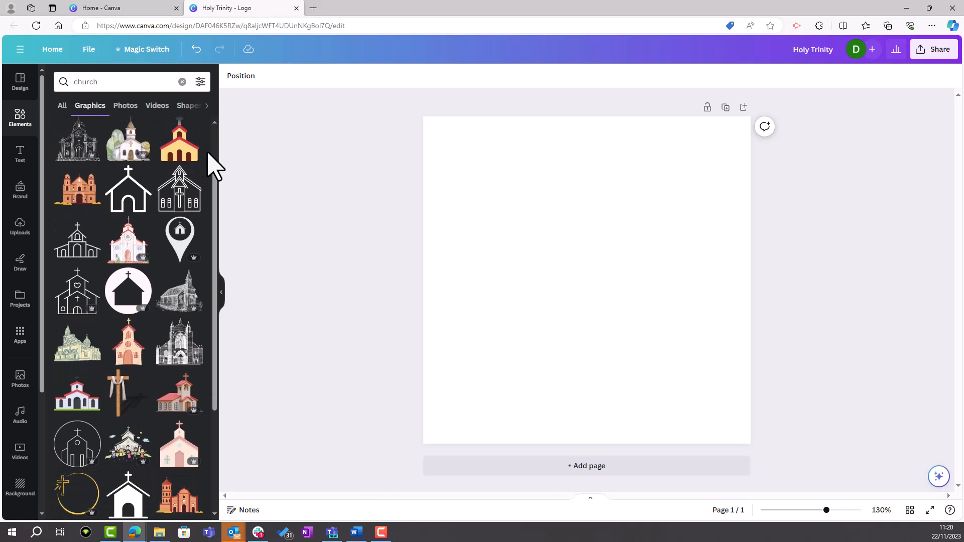
{"action": "scroll", "coordinate": [208, 154], "scroll_direction": "down", "scroll_amount": 4}
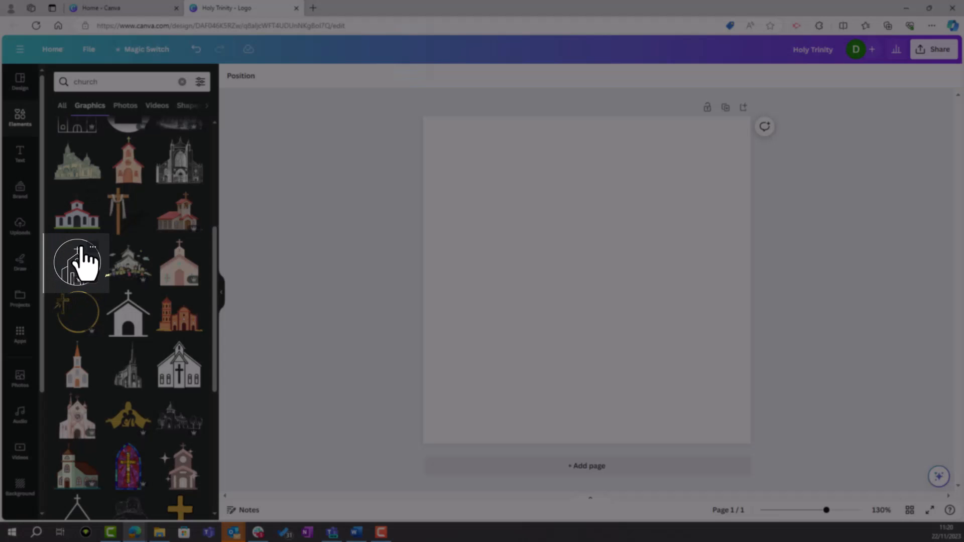
{"action": "left_click", "coordinate": [73, 264]}
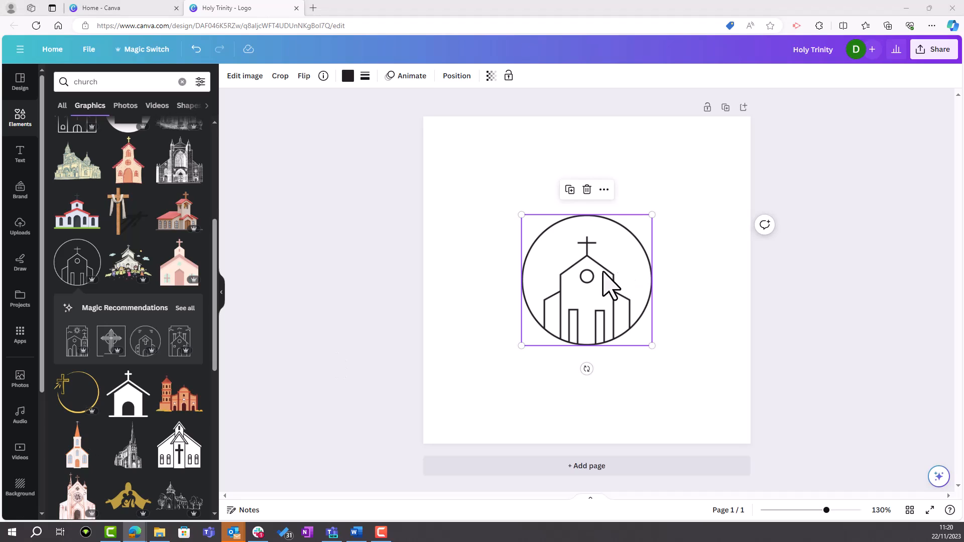
- Move the circled church icon slightly up the page, keeping it centred horizontally
{"action": "left_click_drag", "start_coordinate": [588, 291], "coordinate": [589, 265]}
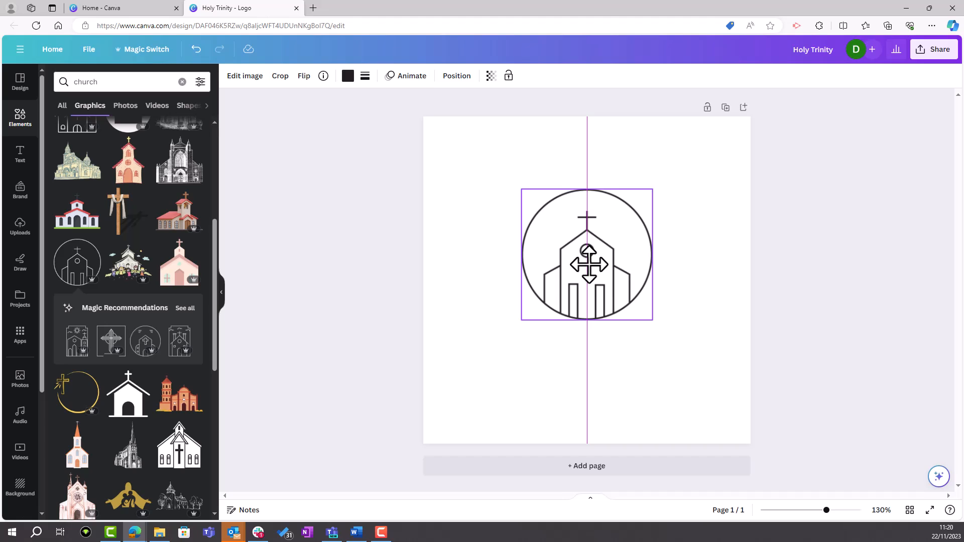
{"action": "left_click_drag", "start_coordinate": [589, 265], "coordinate": [588, 265]}
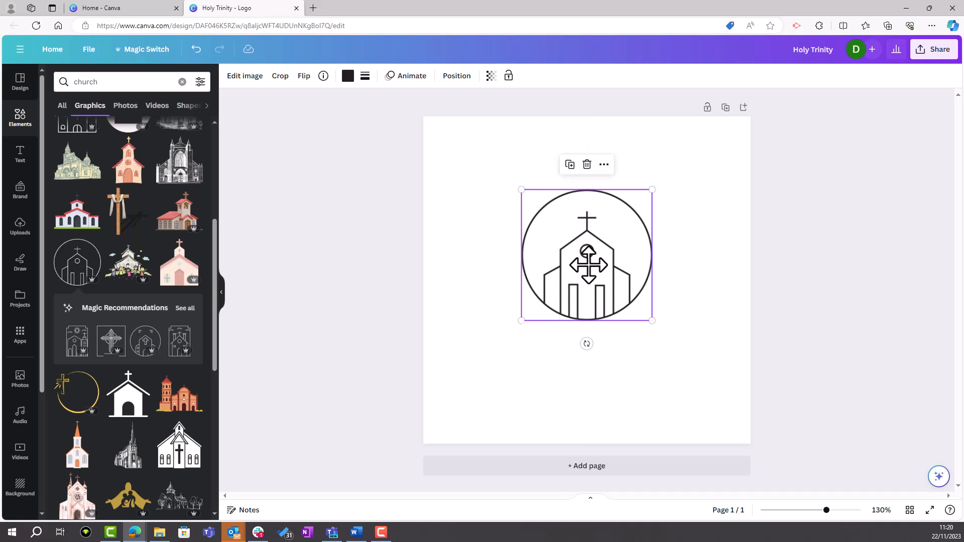
{"action": "left_click", "coordinate": [708, 305]}
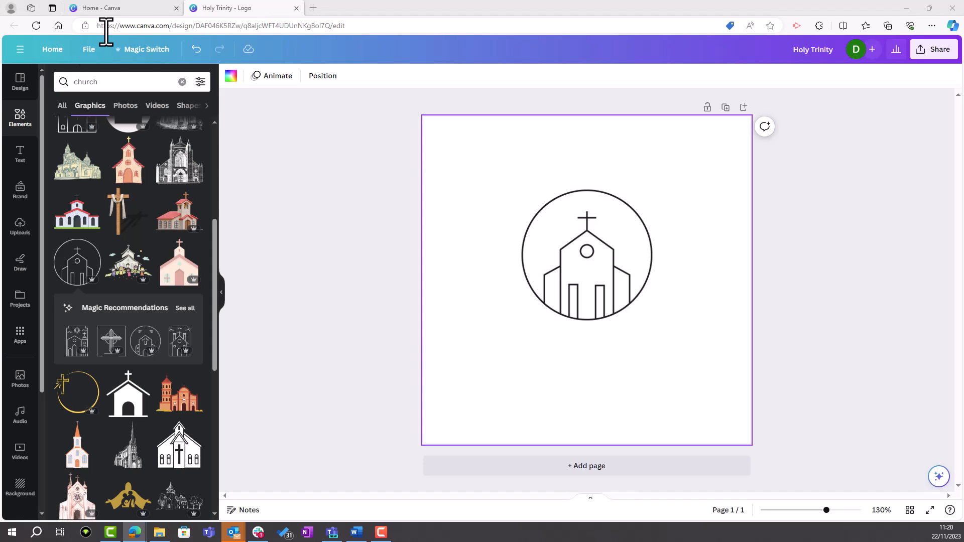
- Add a text box reading "Holy Trinity" and place it centred just below the circled church icon
{"action": "left_click", "coordinate": [20, 166]}
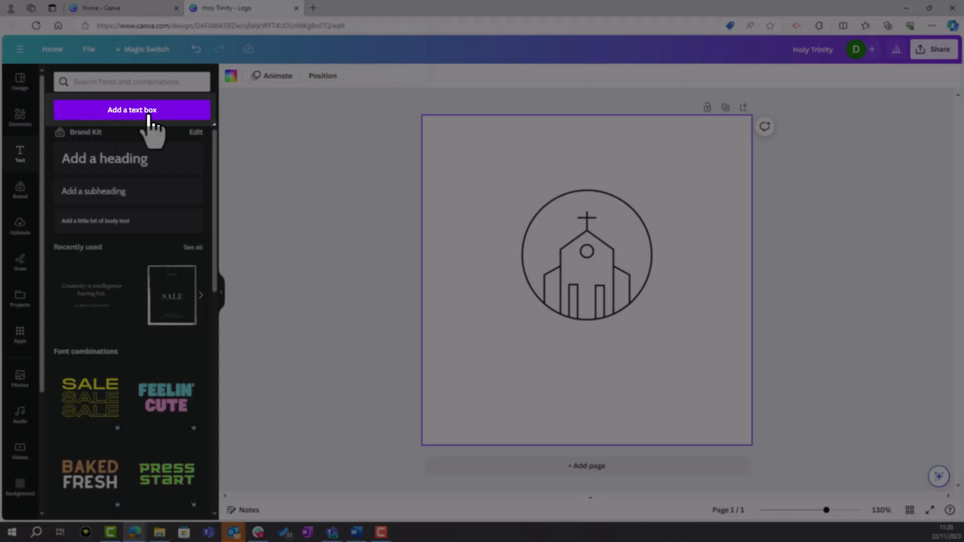
{"action": "left_click", "coordinate": [149, 114]}
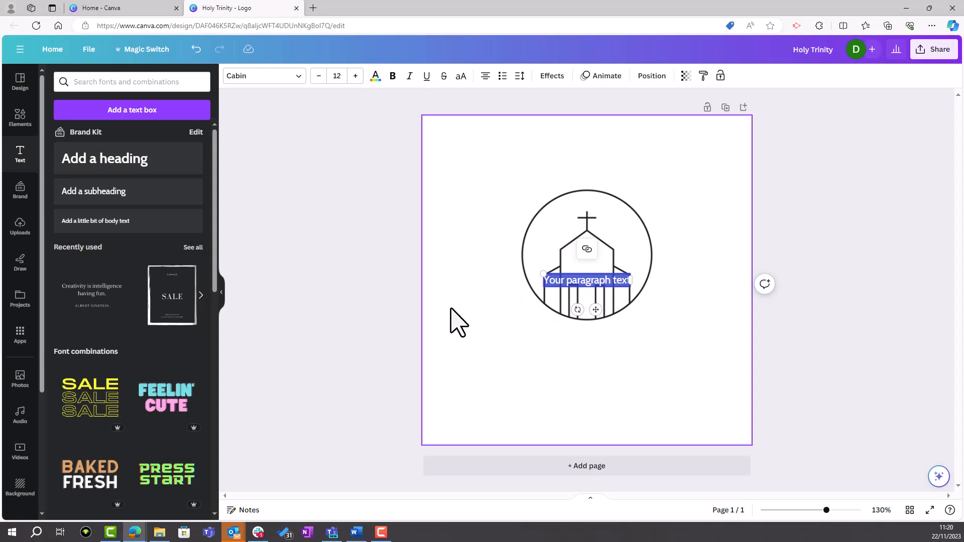
{"action": "type", "text": "Holy Ti"}
{"action": "type", "text": "inity"}
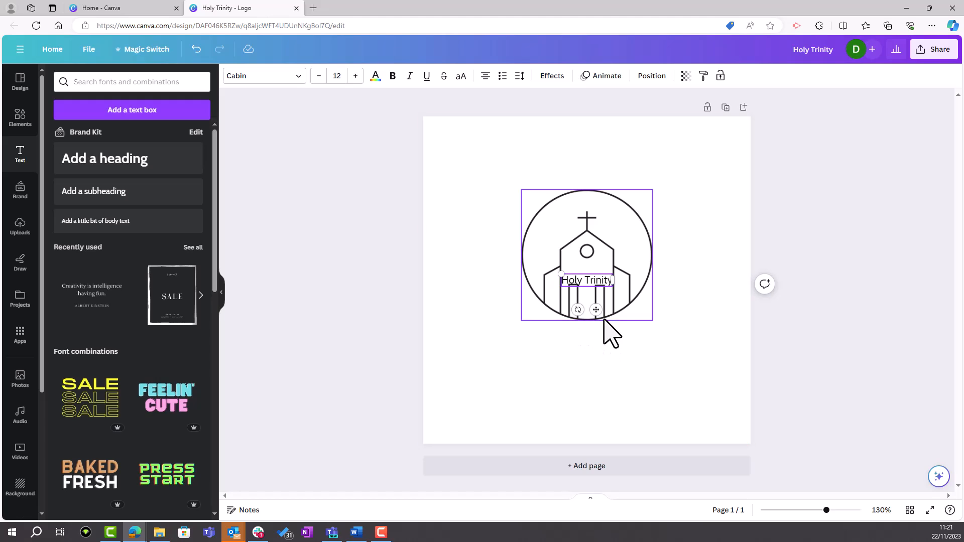
{"action": "left_click_drag", "start_coordinate": [596, 309], "coordinate": [595, 370]}
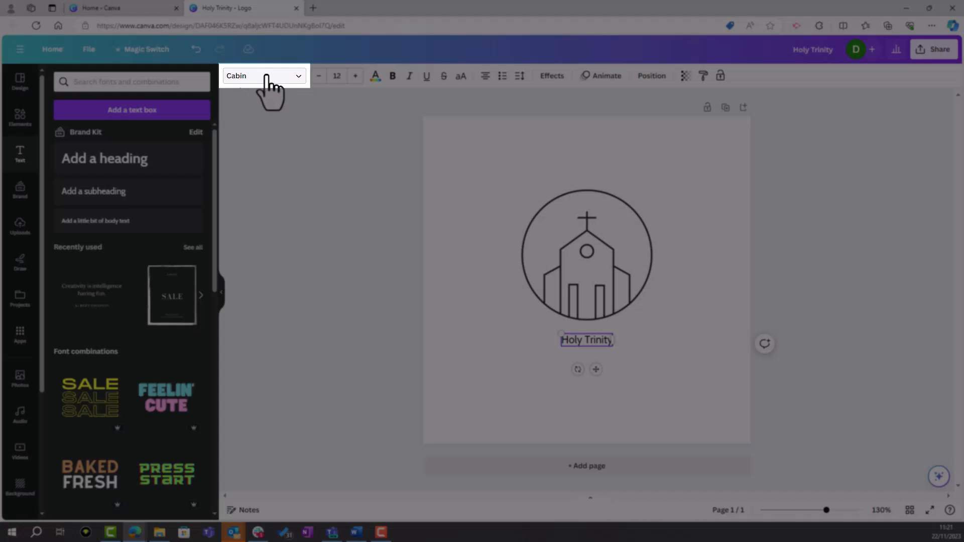
- Browse the available fonts and set the "Holy Trinity" text to Glacial Indifference
{"action": "left_click", "coordinate": [260, 76]}
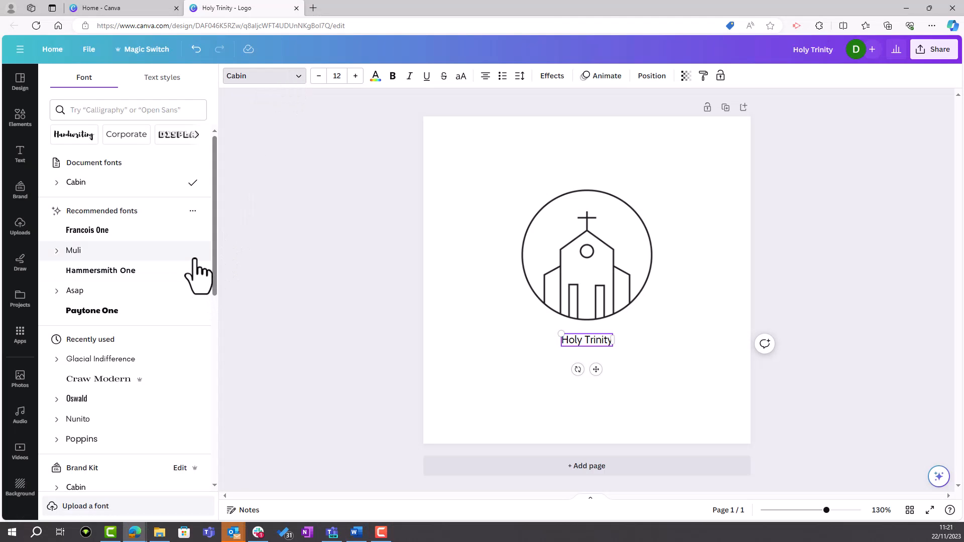
{"action": "scroll", "coordinate": [196, 269], "scroll_direction": "down", "scroll_amount": 4}
{"action": "scroll", "coordinate": [196, 266], "scroll_direction": "down", "scroll_amount": 2}
{"action": "scroll", "coordinate": [196, 266], "scroll_direction": "up", "scroll_amount": 5}
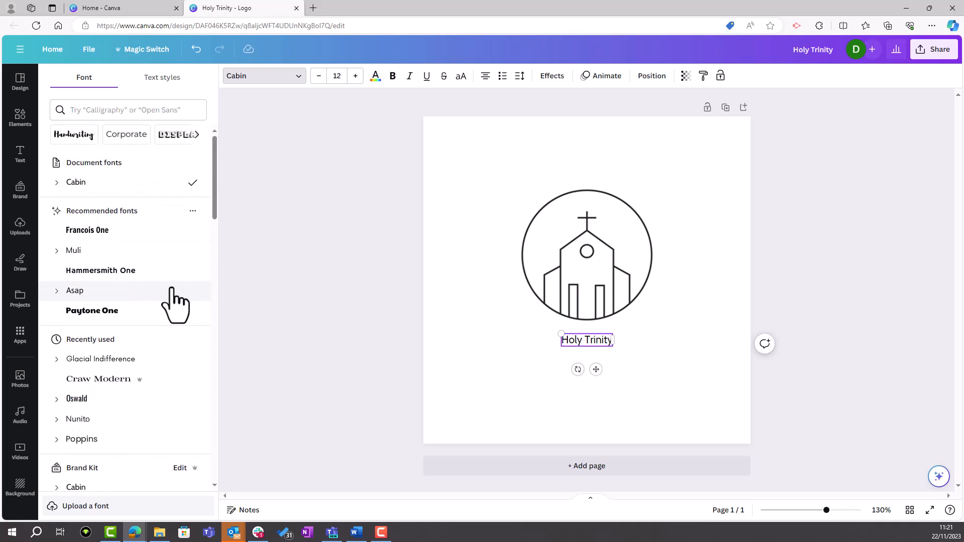
{"action": "left_click", "coordinate": [116, 363]}
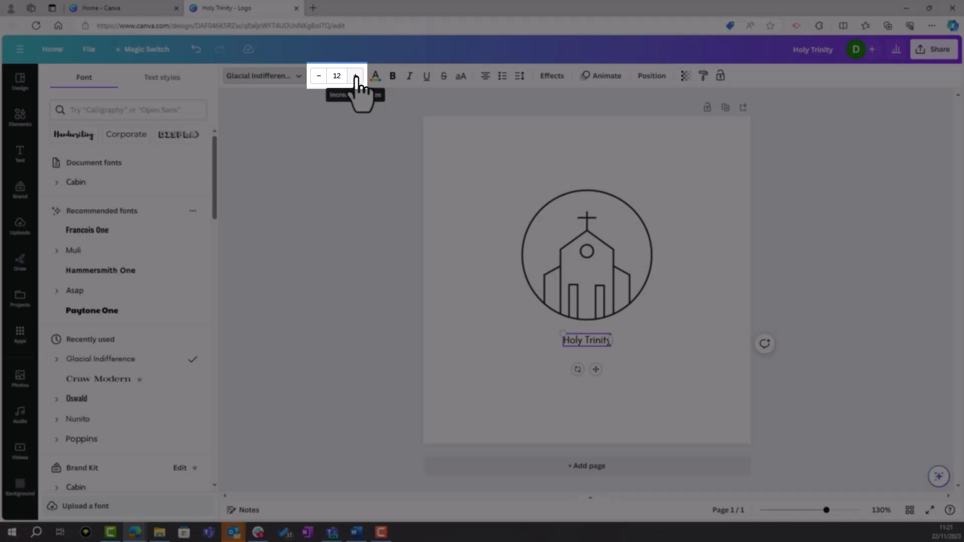
- Increase the "Holy Trinity" text size to 32 so it spans about the icon's width
{"action": "left_click", "coordinate": [355, 75]}
{"action": "left_click", "coordinate": [355, 75]}
{"action": "left_click", "coordinate": [355, 76]}
{"action": "left_click", "coordinate": [355, 76]}
{"action": "left_click", "coordinate": [355, 75]}
{"action": "left_click", "coordinate": [355, 75]}
{"action": "left_click", "coordinate": [355, 76]}
{"action": "left_click", "coordinate": [355, 76]}
{"action": "left_click", "coordinate": [355, 76]}
{"action": "left_click", "coordinate": [355, 76]}
{"action": "left_click", "coordinate": [355, 75]}
{"action": "left_click", "coordinate": [355, 76]}
{"action": "left_click", "coordinate": [355, 76]}
{"action": "left_click", "coordinate": [355, 76]}
{"action": "left_click", "coordinate": [355, 76]}
{"action": "left_click", "coordinate": [355, 76]}
{"action": "left_click", "coordinate": [355, 76]}
{"action": "left_click", "coordinate": [355, 75]}
{"action": "left_click", "coordinate": [355, 76]}
{"action": "left_click", "coordinate": [355, 76]}
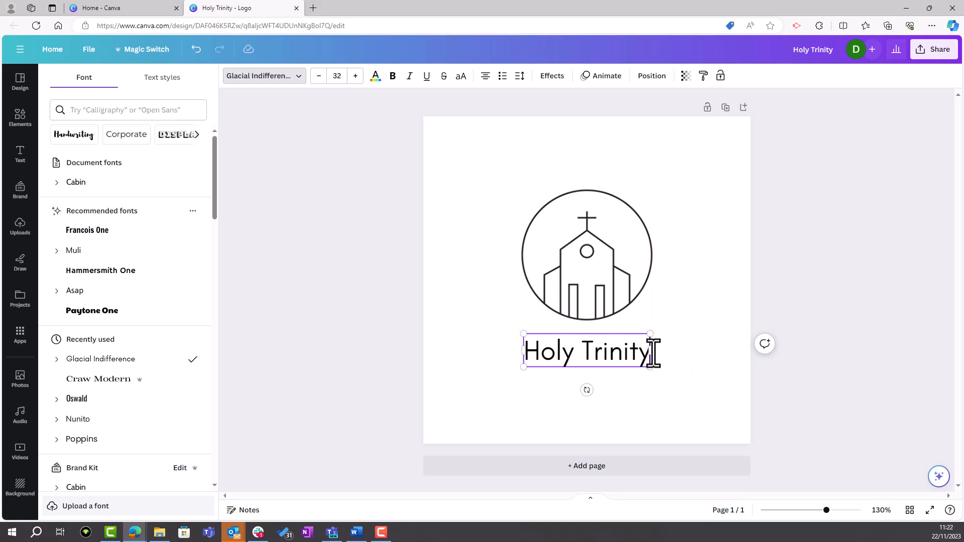
{"action": "left_click", "coordinate": [693, 419]}
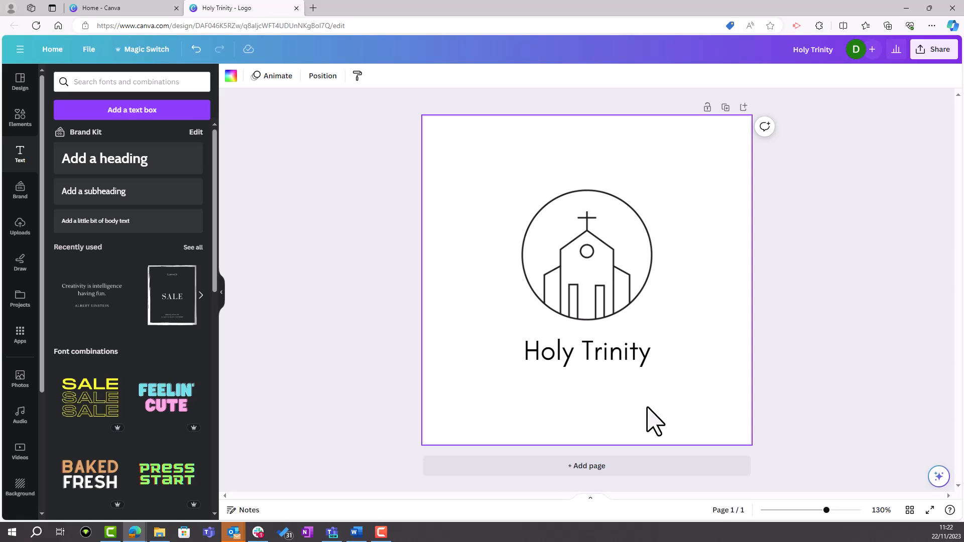
- Group the circled church icon with the "Holy Trinity" text
{"action": "left_click", "coordinate": [617, 309]}
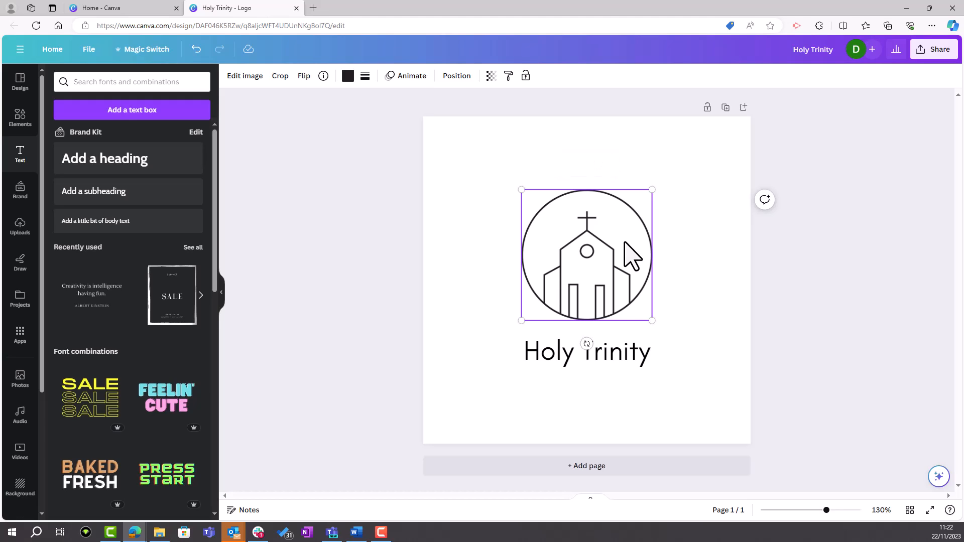
{"action": "left_click", "coordinate": [631, 358]}
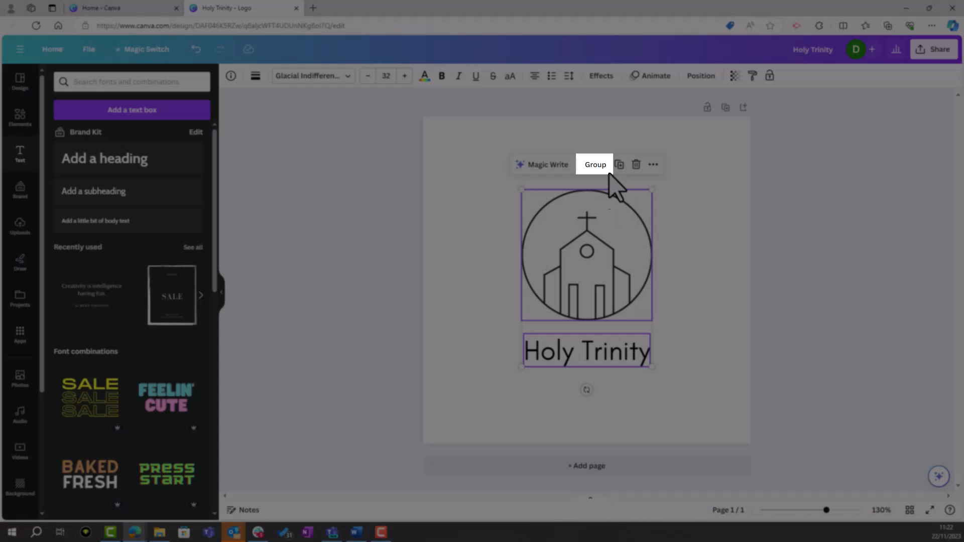
{"action": "left_click", "coordinate": [596, 168]}
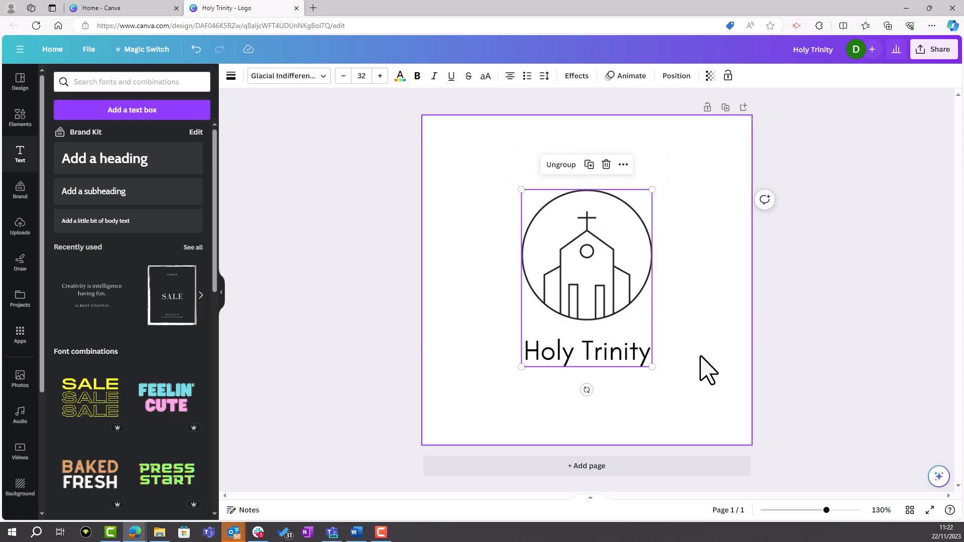
- Centre the grouped logo on the page both horizontally and vertically
{"action": "left_click_drag", "start_coordinate": [609, 316], "coordinate": [606, 291]}
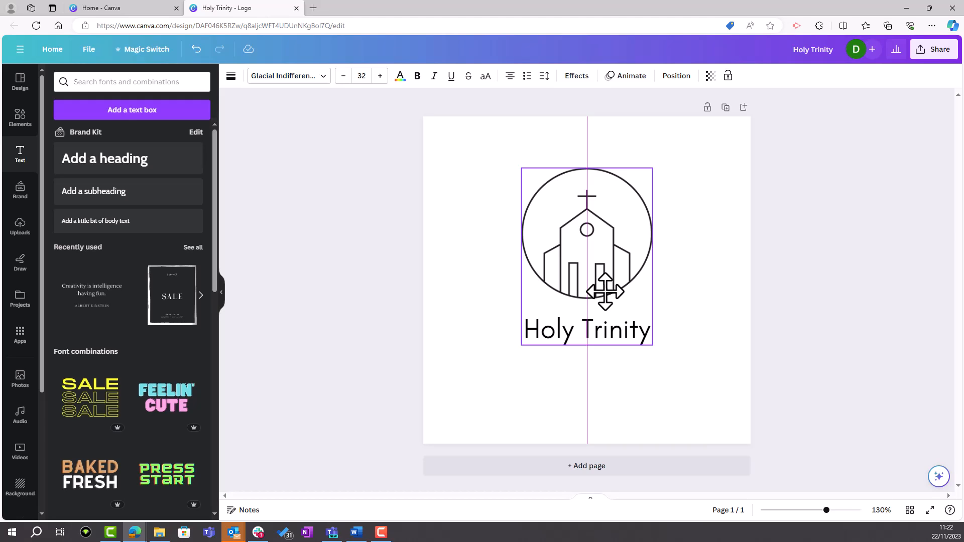
{"action": "left_click_drag", "start_coordinate": [605, 292], "coordinate": [605, 314]}
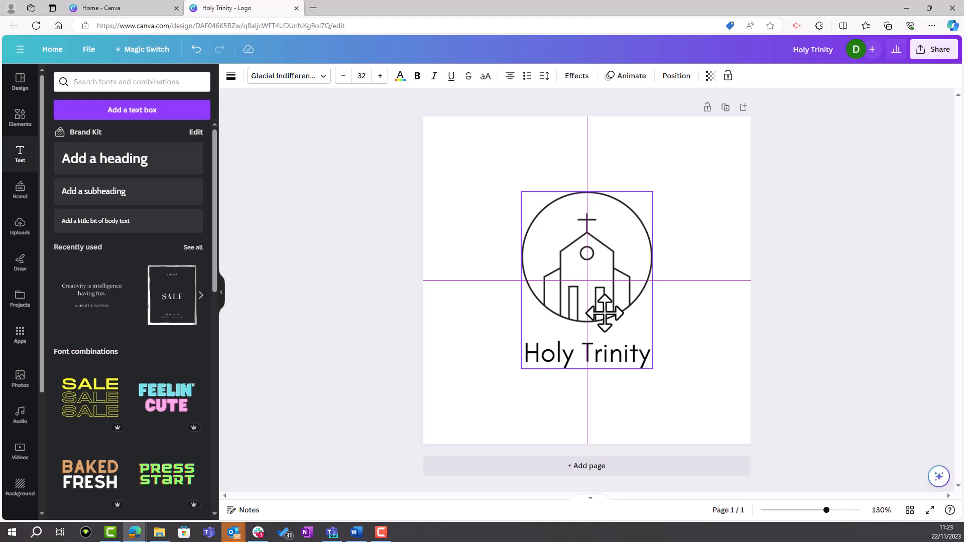
{"action": "left_click_drag", "start_coordinate": [605, 314], "coordinate": [605, 314]}
{"action": "left_click", "coordinate": [688, 345]}
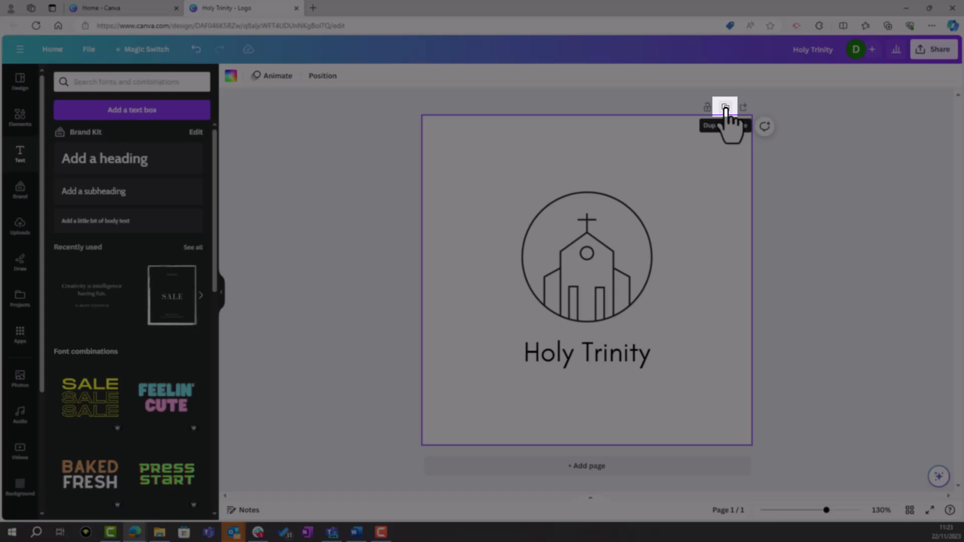
- Duplicate the logo page and compare the copy with the original
{"action": "left_click", "coordinate": [725, 109]}
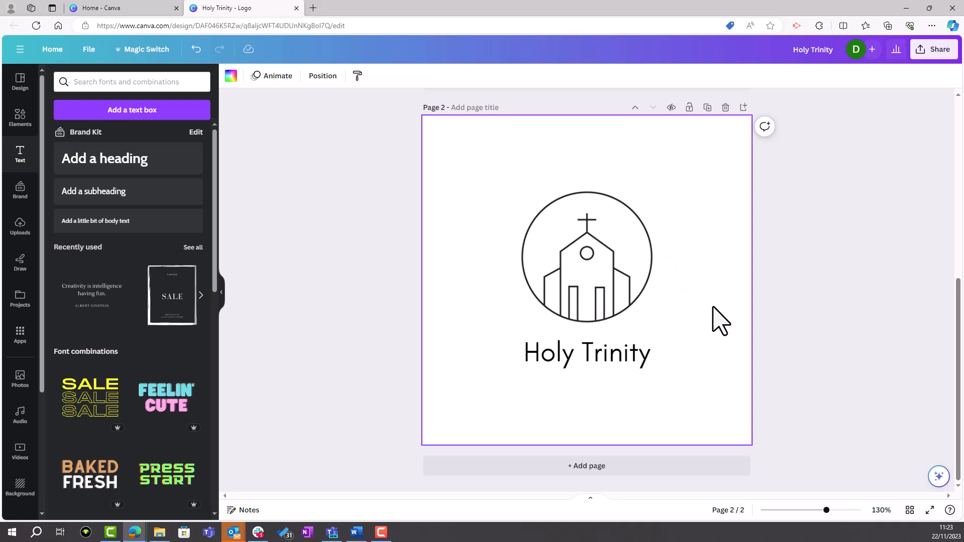
{"action": "scroll", "coordinate": [706, 299], "scroll_direction": "up", "scroll_amount": 5}
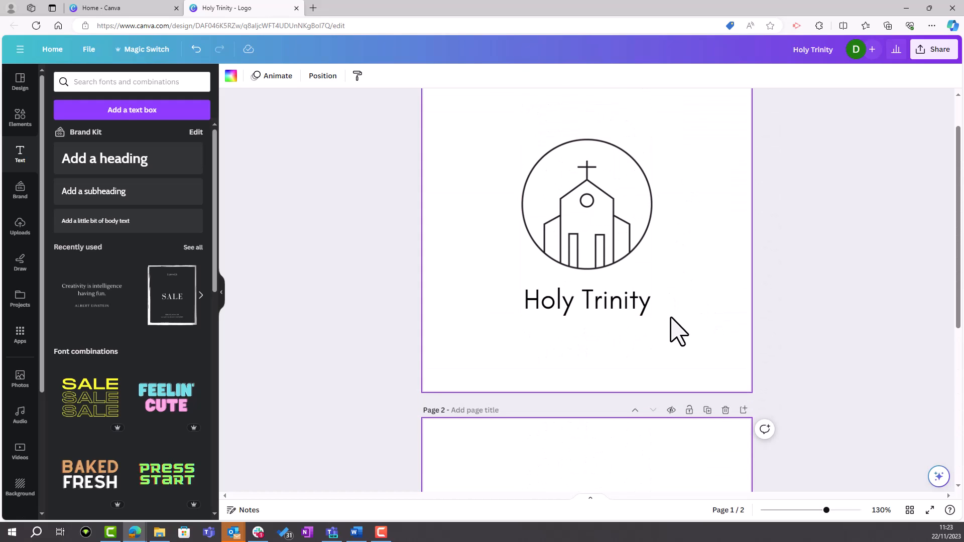
{"action": "scroll", "coordinate": [678, 332], "scroll_direction": "down", "scroll_amount": 5}
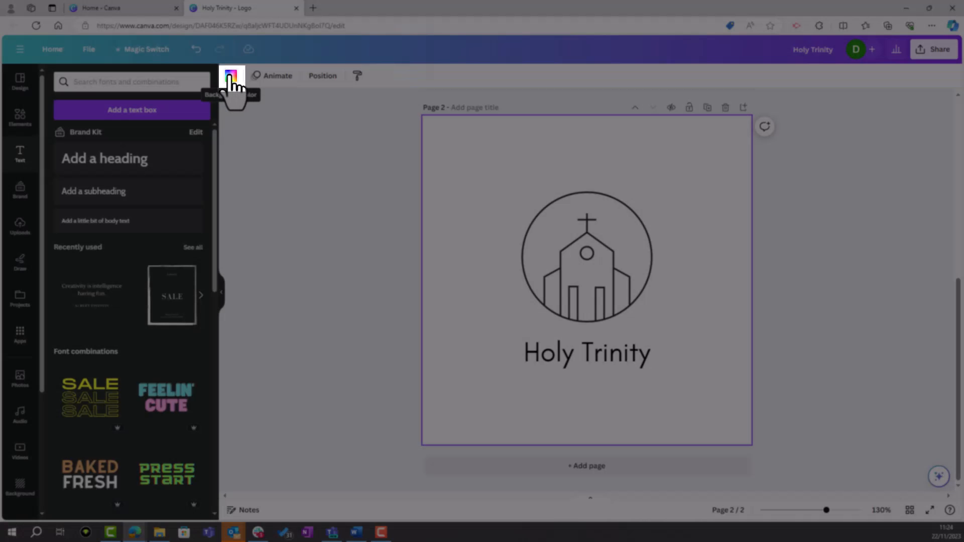
- Search the colours for "blue" and set page 2's background to the dark blue from the In the Blue palette
{"action": "left_click", "coordinate": [230, 78]}
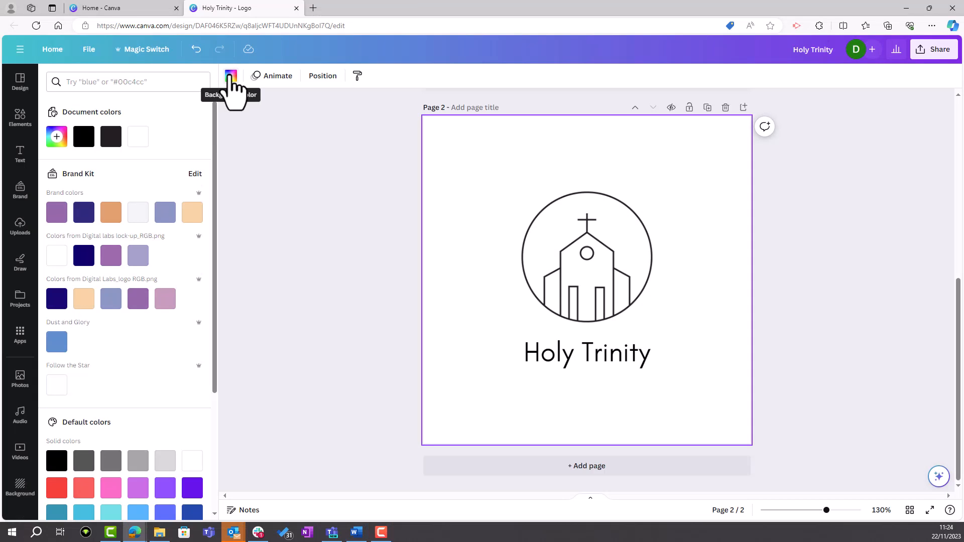
{"action": "scroll", "coordinate": [199, 153], "scroll_direction": "down", "scroll_amount": 3}
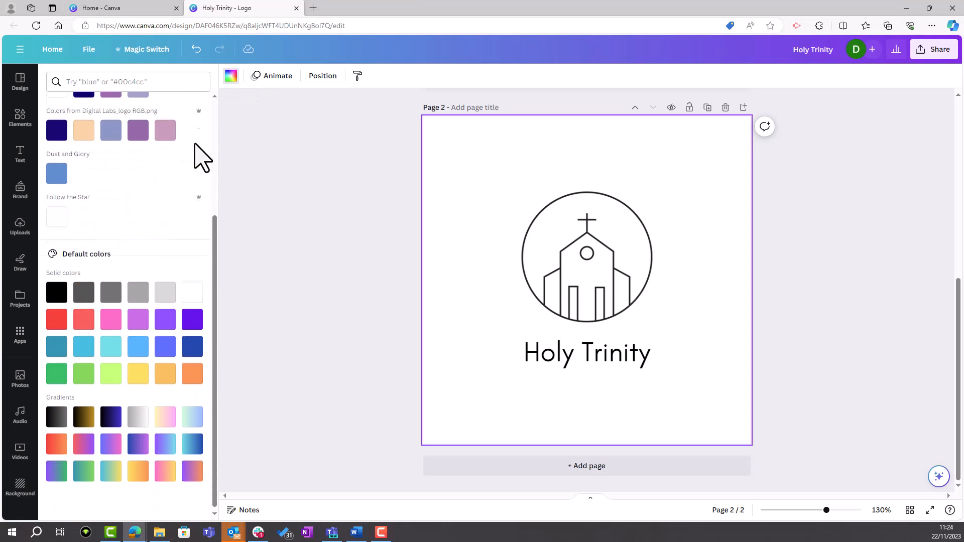
{"action": "scroll", "coordinate": [195, 155], "scroll_direction": "up", "scroll_amount": 4}
{"action": "left_click", "coordinate": [127, 86]}
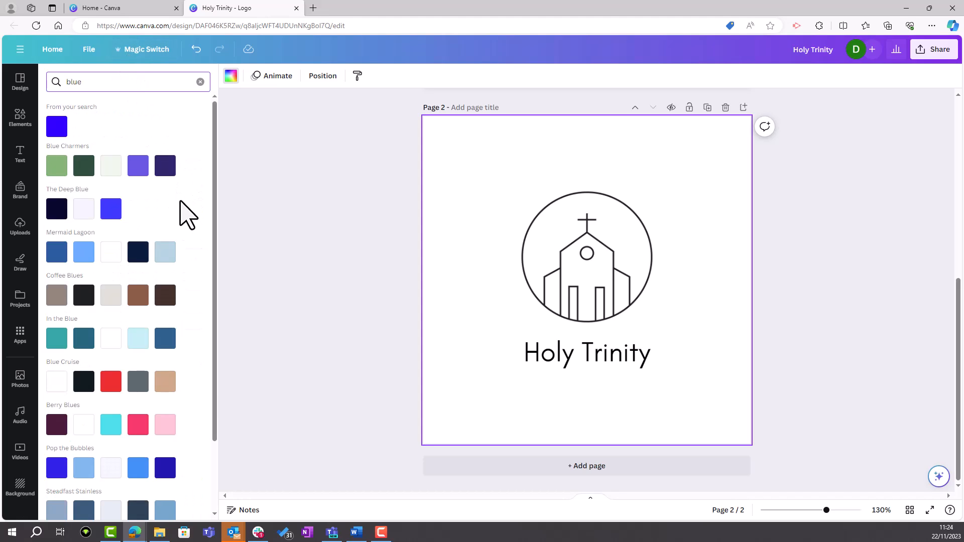
{"action": "scroll", "coordinate": [186, 210], "scroll_direction": "down", "scroll_amount": 1}
{"action": "scroll", "coordinate": [185, 210], "scroll_direction": "down", "scroll_amount": 1}
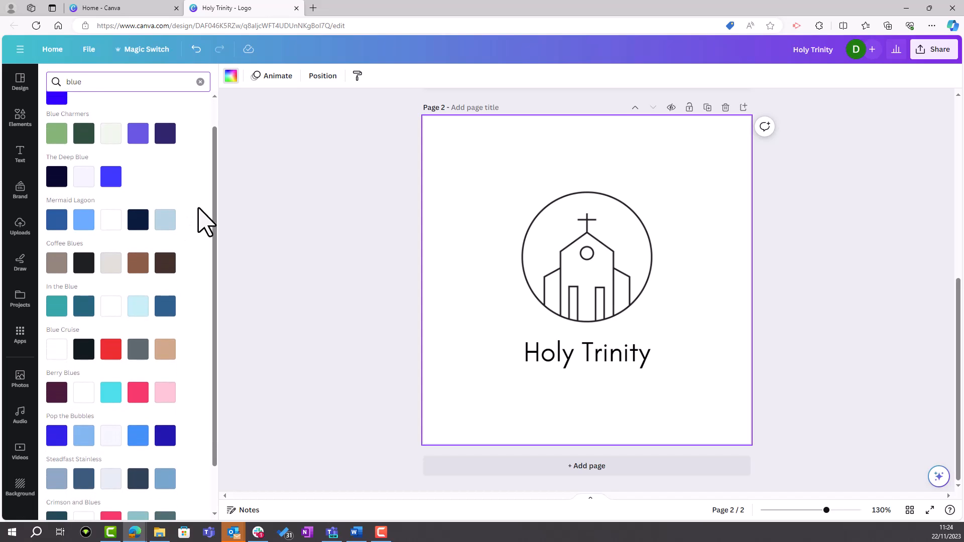
{"action": "left_click", "coordinate": [166, 307]}
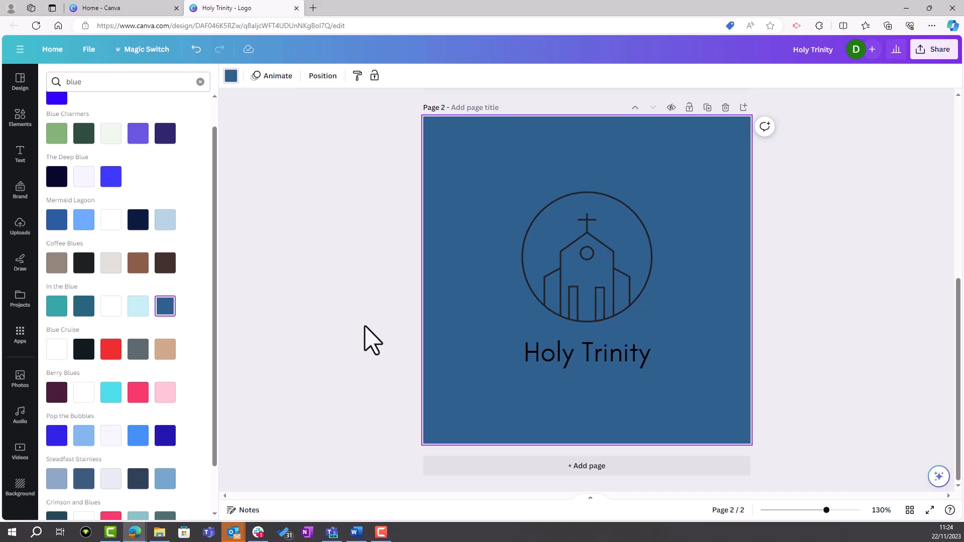
- Recolour the "Holy Trinity" text on page 2 white (#ffffff)
{"action": "left_click", "coordinate": [607, 361]}
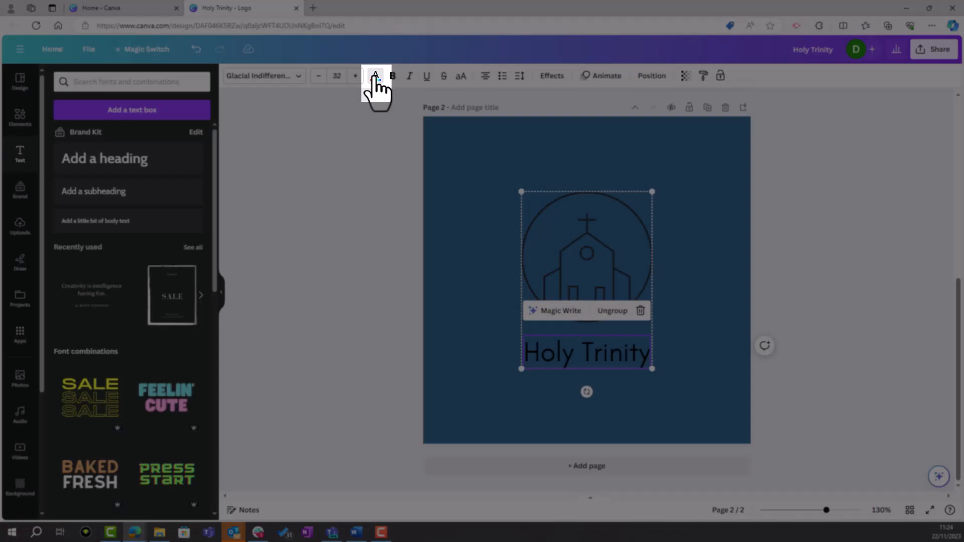
{"action": "left_click", "coordinate": [375, 78]}
{"action": "left_click", "coordinate": [165, 138]}
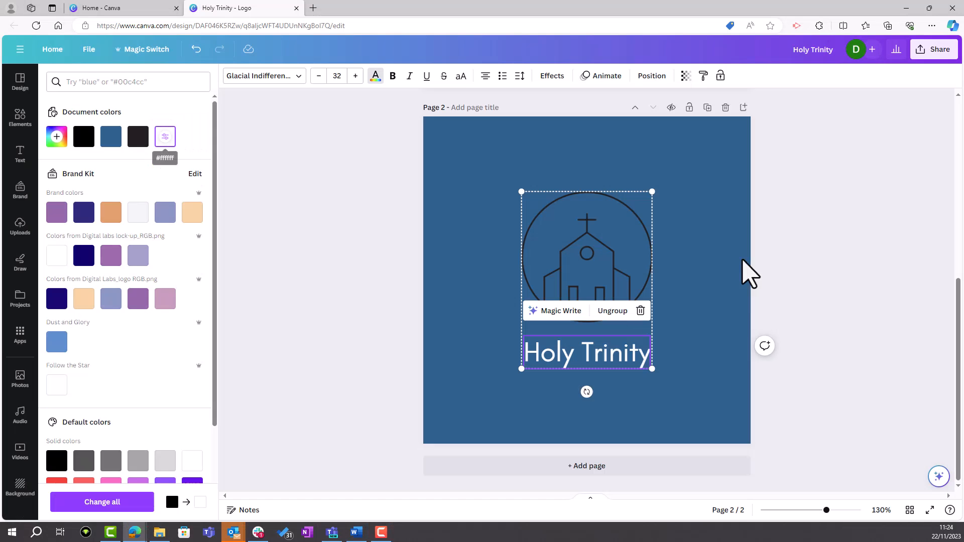
- Recolour the church graphic on page 2 white from the document colours
{"action": "left_click", "coordinate": [602, 278]}
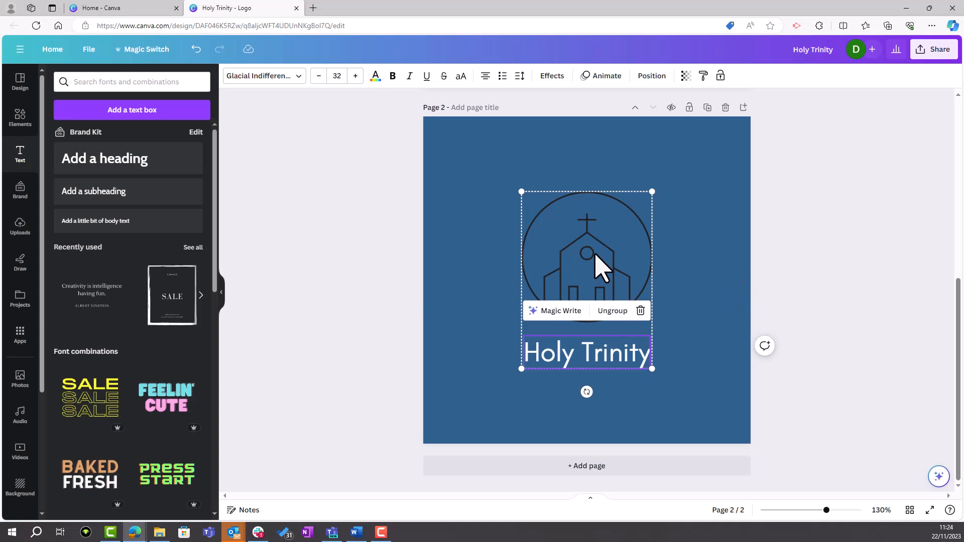
{"action": "left_click", "coordinate": [600, 266]}
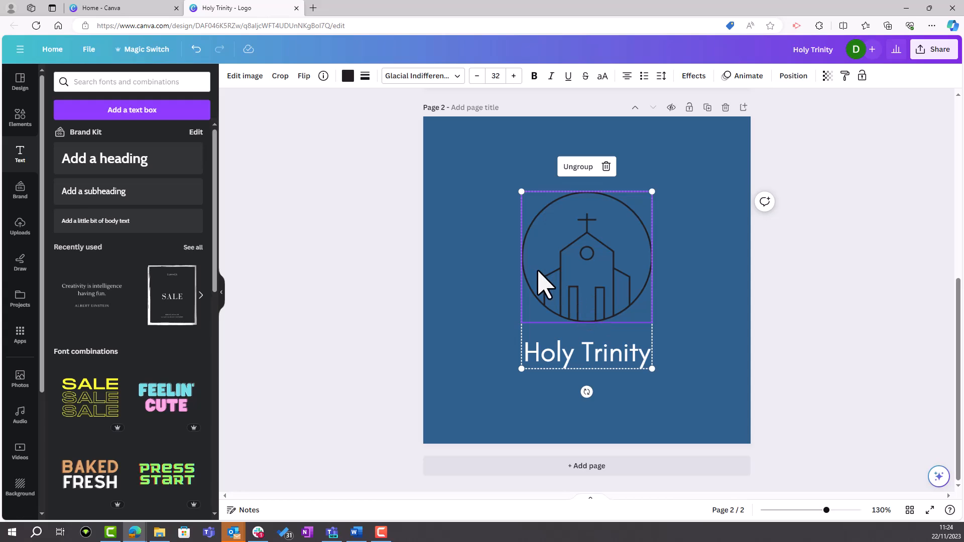
{"action": "left_click", "coordinate": [347, 76]}
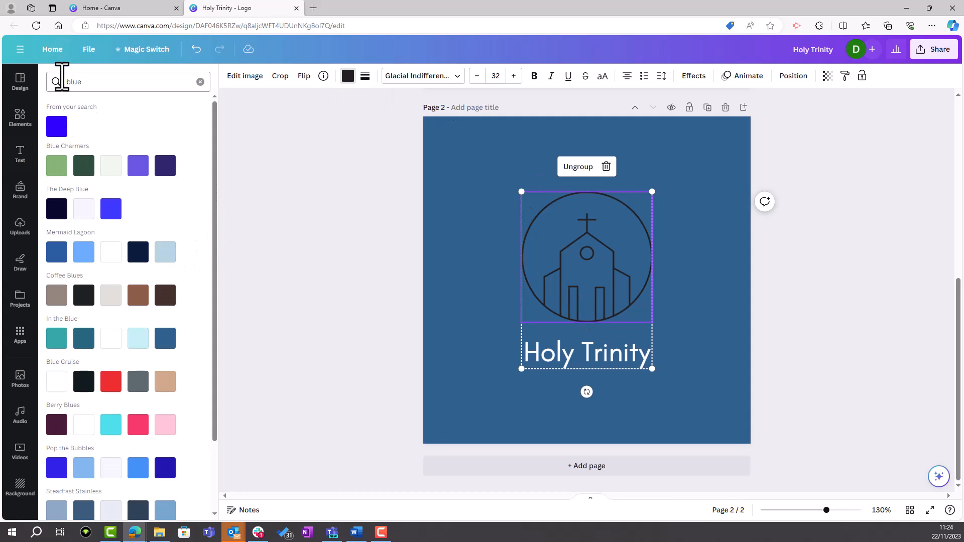
{"action": "left_click", "coordinate": [200, 82]}
{"action": "left_click", "coordinate": [167, 137]}
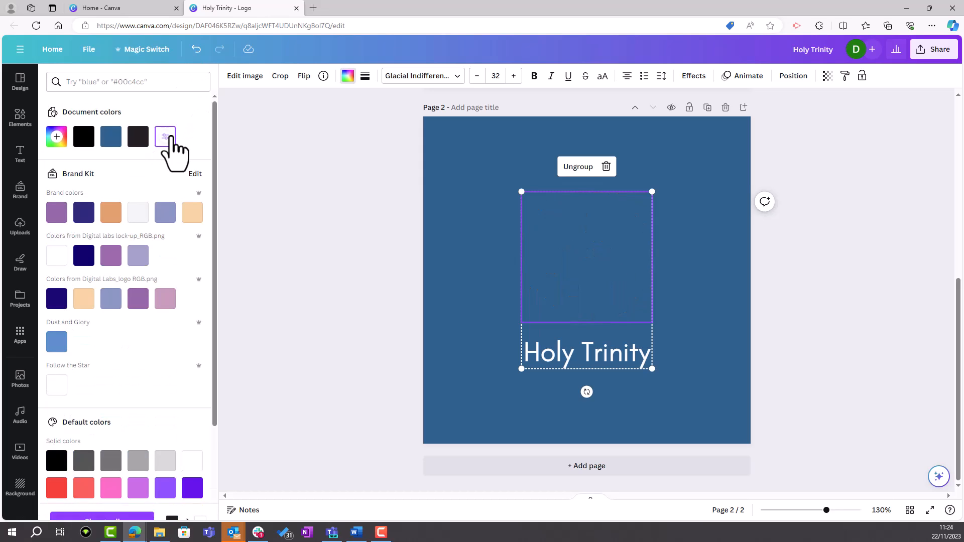
{"action": "left_click", "coordinate": [796, 307]}
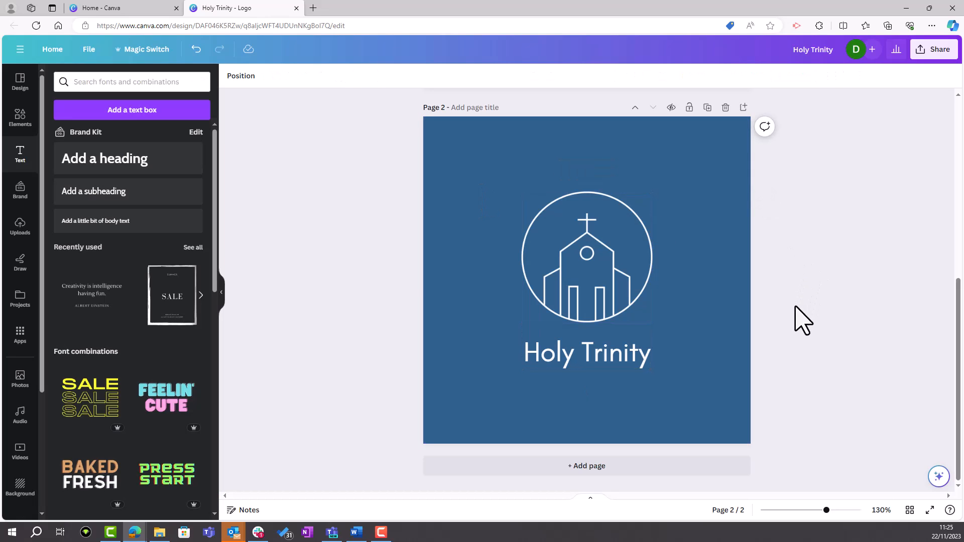
- Compare the black-on-white logo on page 1 with the white-on-blue version on page 2
{"action": "scroll", "coordinate": [796, 307], "scroll_direction": "up", "scroll_amount": 7}
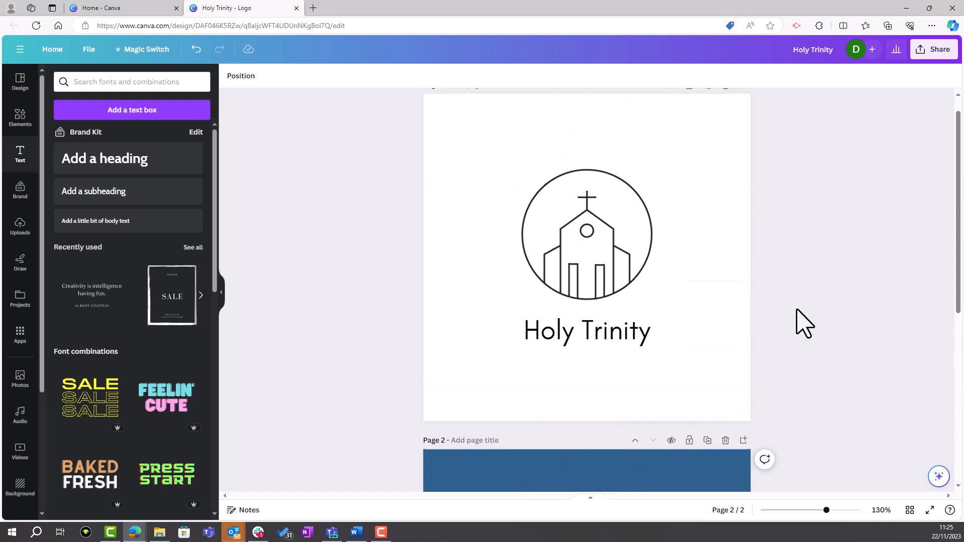
{"action": "scroll", "coordinate": [797, 310], "scroll_direction": "down", "scroll_amount": 7}
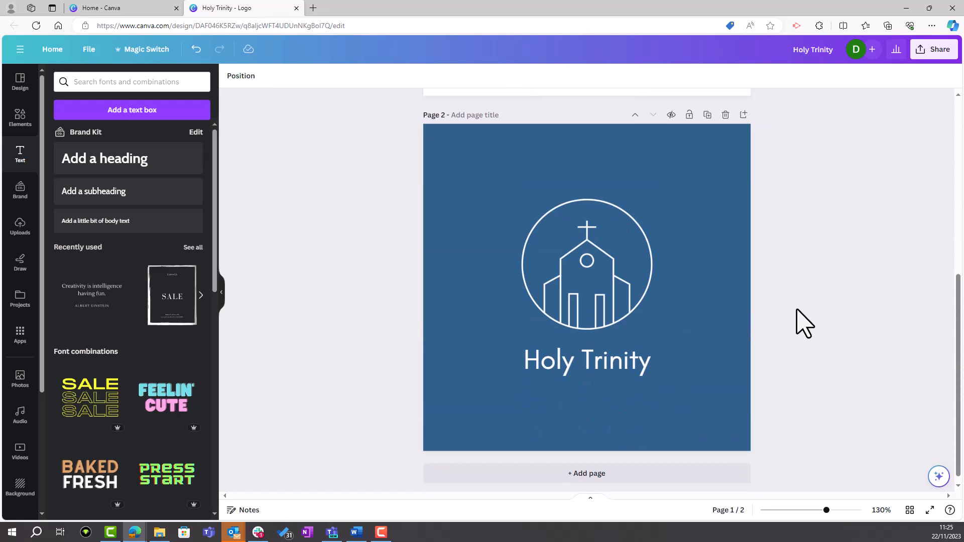
{"action": "scroll", "coordinate": [804, 323], "scroll_direction": "down", "scroll_amount": 1}
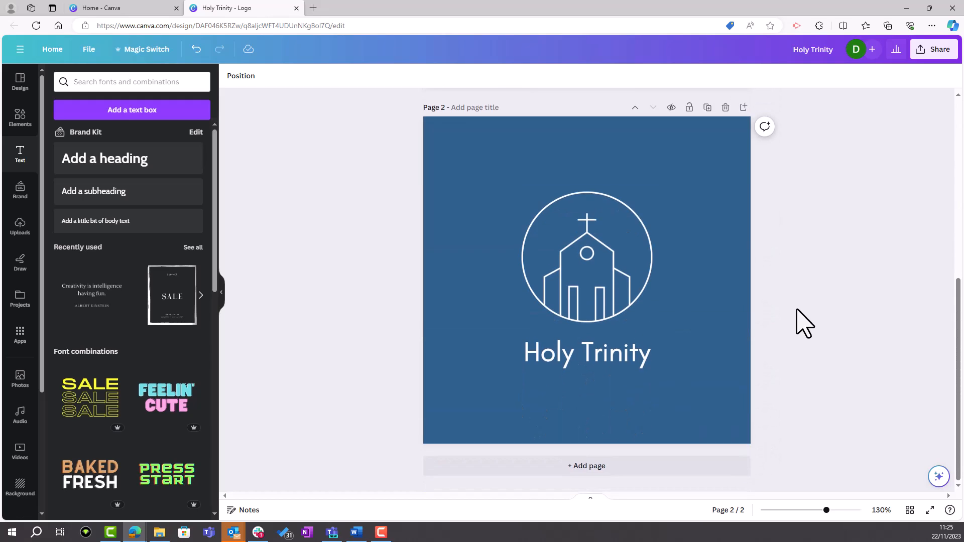
{"action": "scroll", "coordinate": [804, 322], "scroll_direction": "up", "scroll_amount": 5}
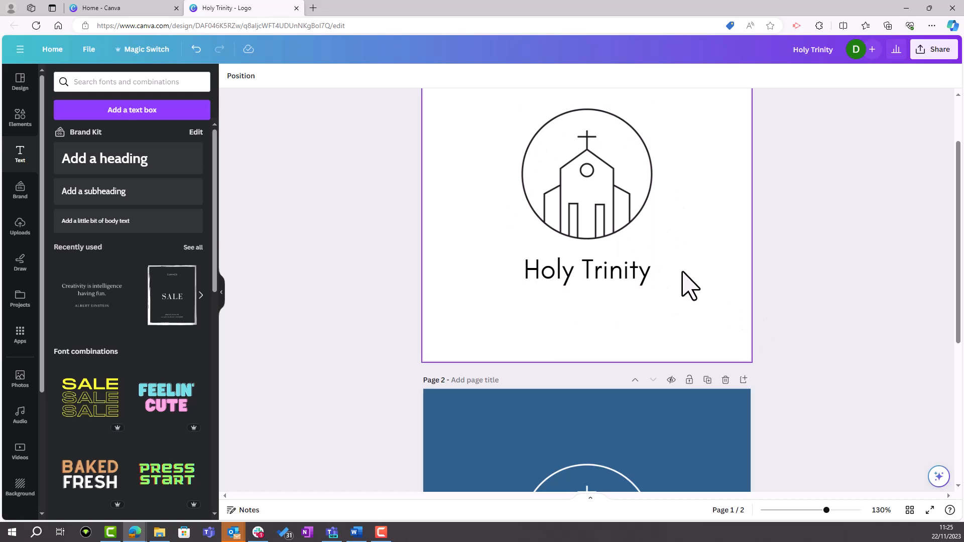
{"action": "scroll", "coordinate": [688, 284], "scroll_direction": "down", "scroll_amount": 5}
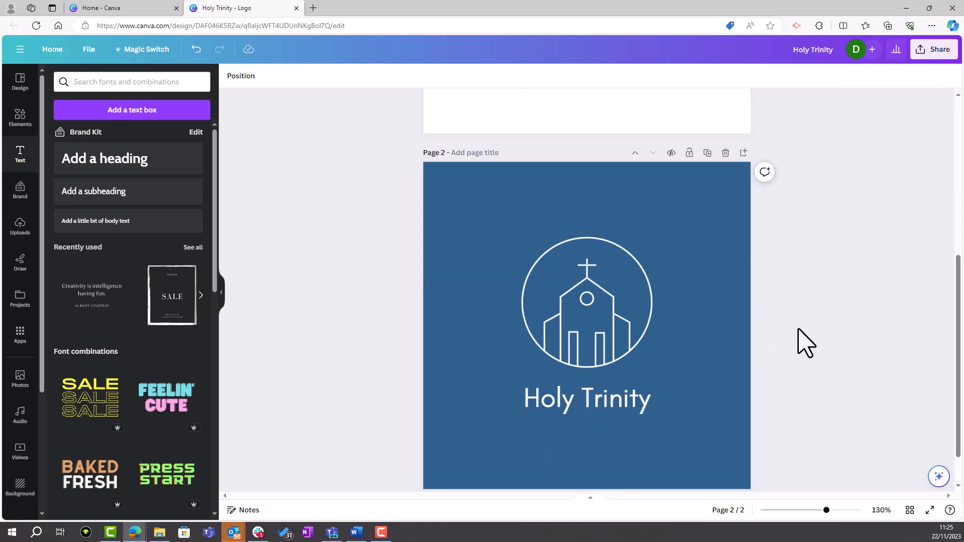
{"action": "scroll", "coordinate": [787, 374], "scroll_direction": "down", "scroll_amount": 1}
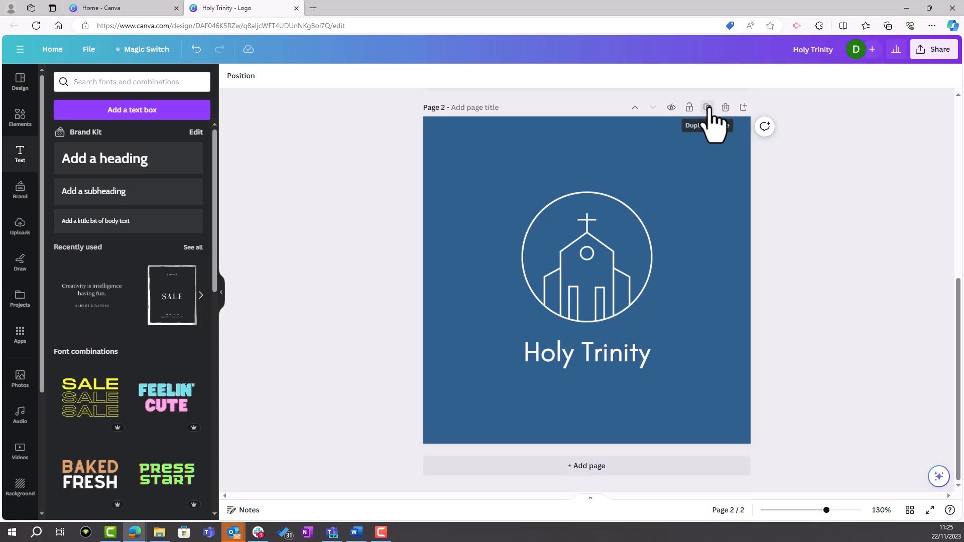
- Duplicate page 2, then ungroup the copied logo and delete its "Holy Trinity" text
{"action": "left_click", "coordinate": [708, 107]}
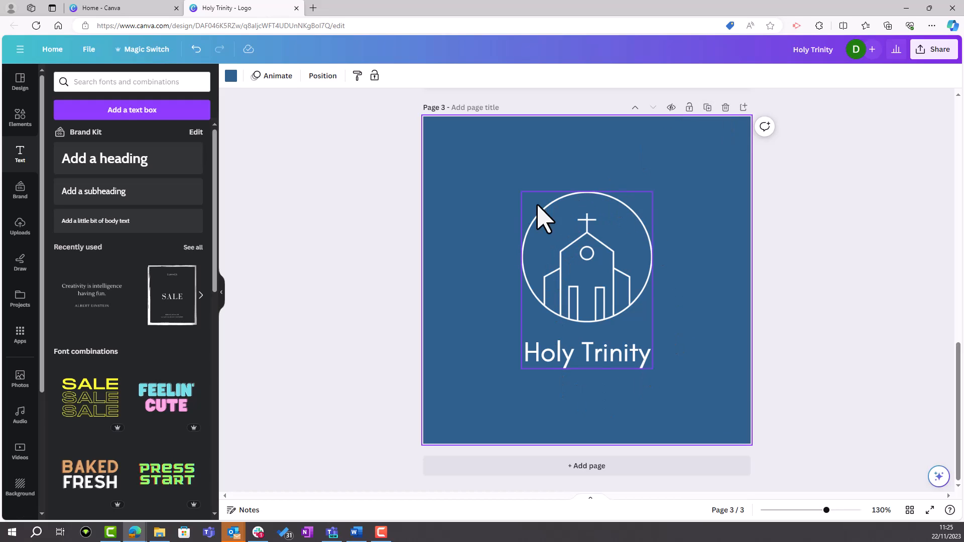
{"action": "left_click", "coordinate": [590, 352]}
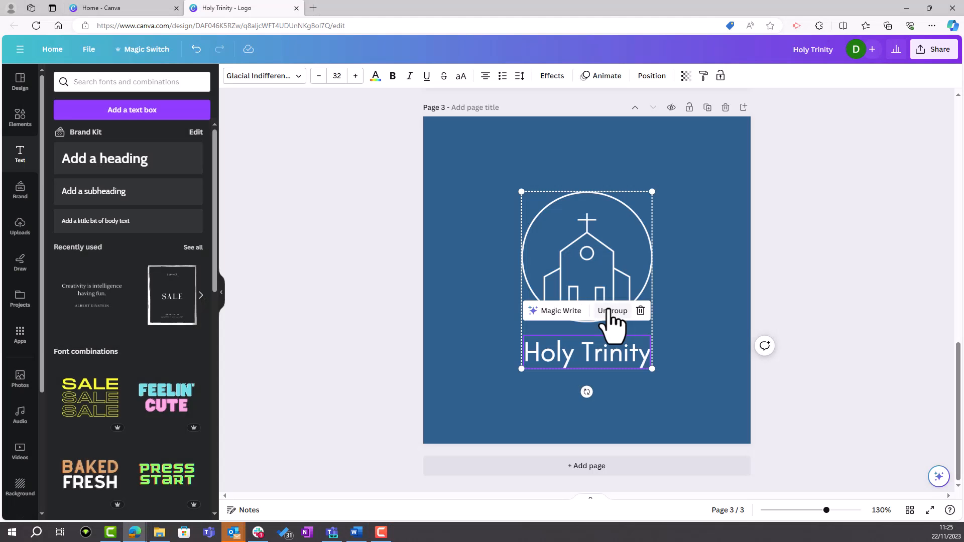
{"action": "left_click", "coordinate": [610, 311]}
{"action": "left_click", "coordinate": [726, 331]}
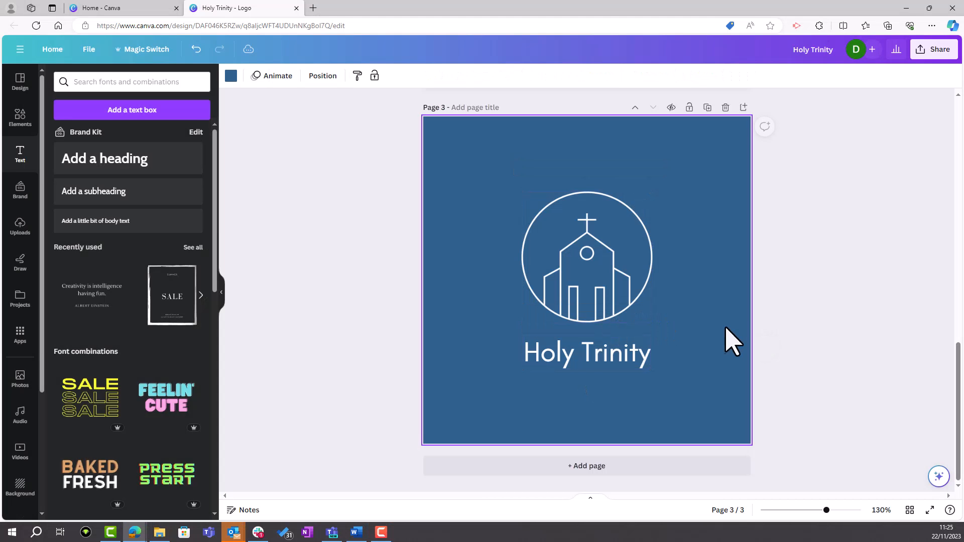
{"action": "left_click", "coordinate": [612, 369]}
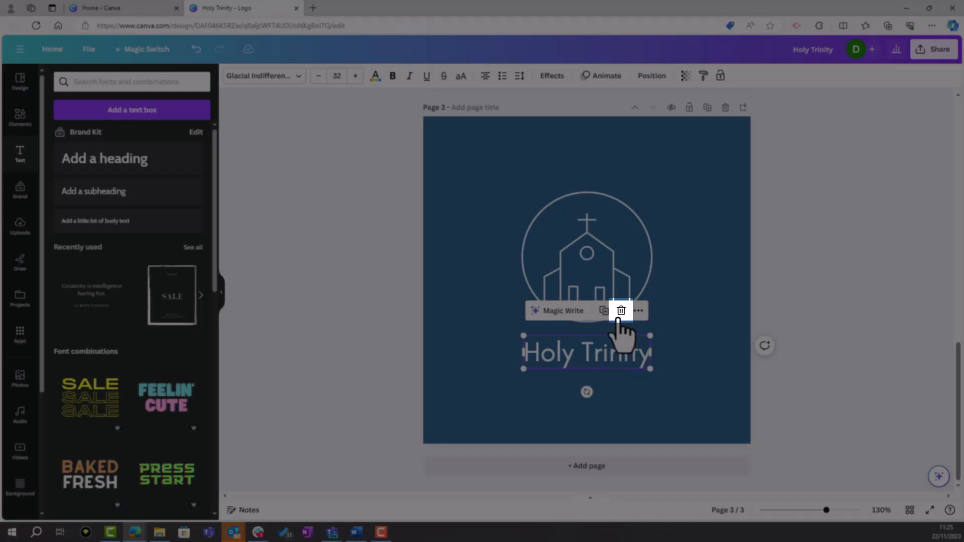
{"action": "left_click", "coordinate": [621, 310]}
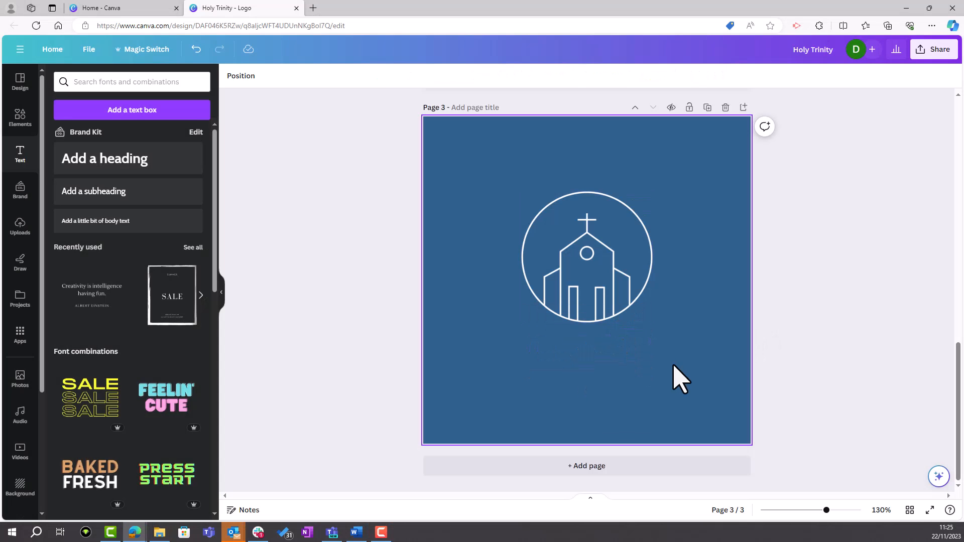
- Centre the church graphic on page 3 both horizontally and vertically
{"action": "left_click_drag", "start_coordinate": [590, 239], "coordinate": [591, 259]}
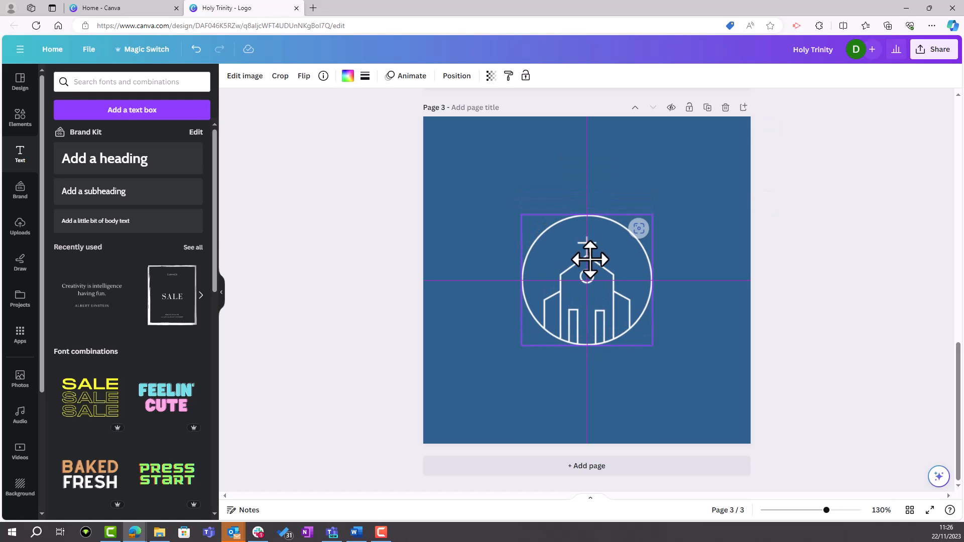
{"action": "left_click_drag", "start_coordinate": [590, 260], "coordinate": [590, 259]}
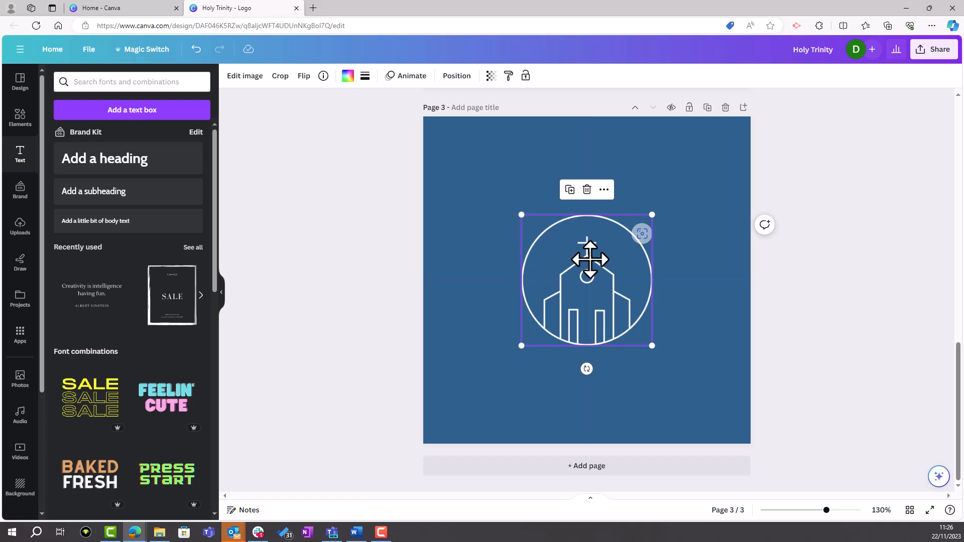
{"action": "left_click", "coordinate": [733, 330]}
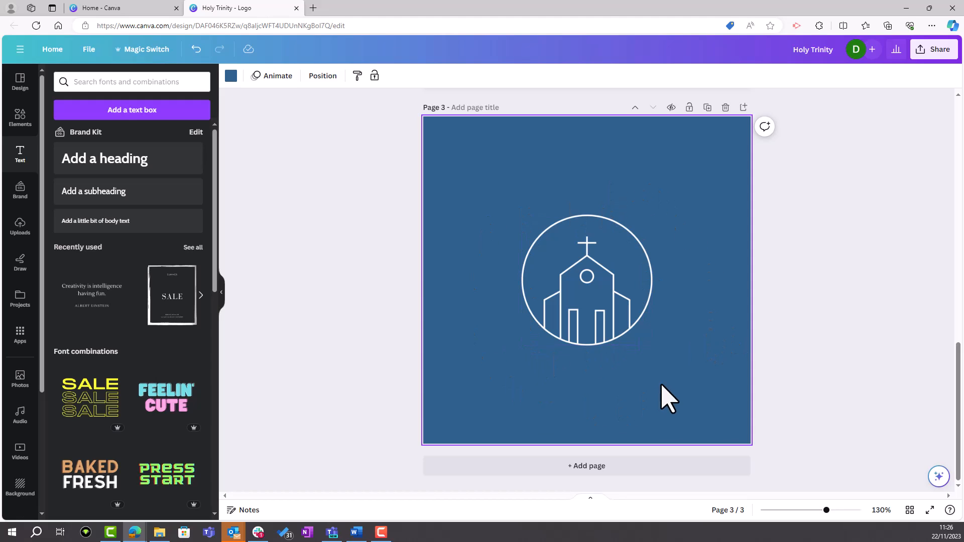
- Duplicate page 3 and set the background of the copy to white
{"action": "left_click", "coordinate": [707, 108]}
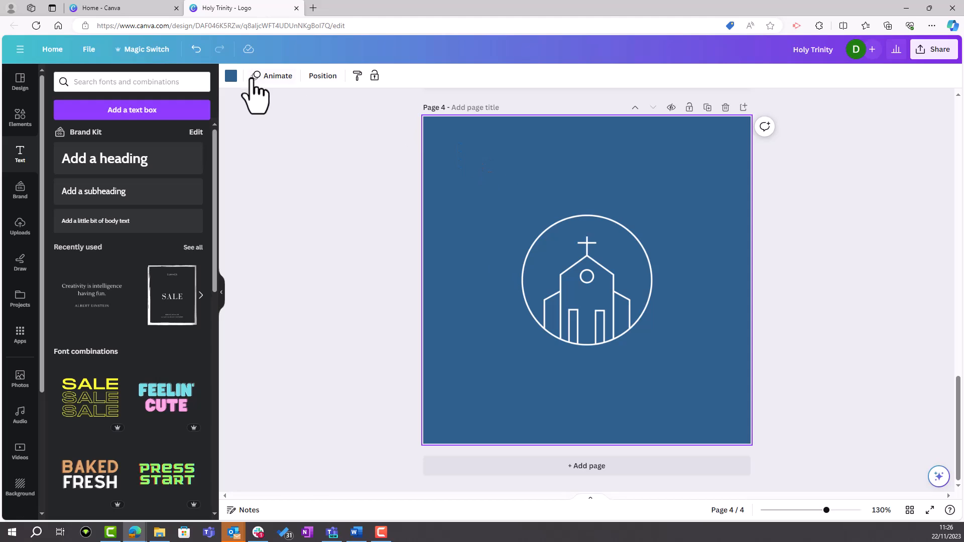
{"action": "left_click", "coordinate": [231, 77]}
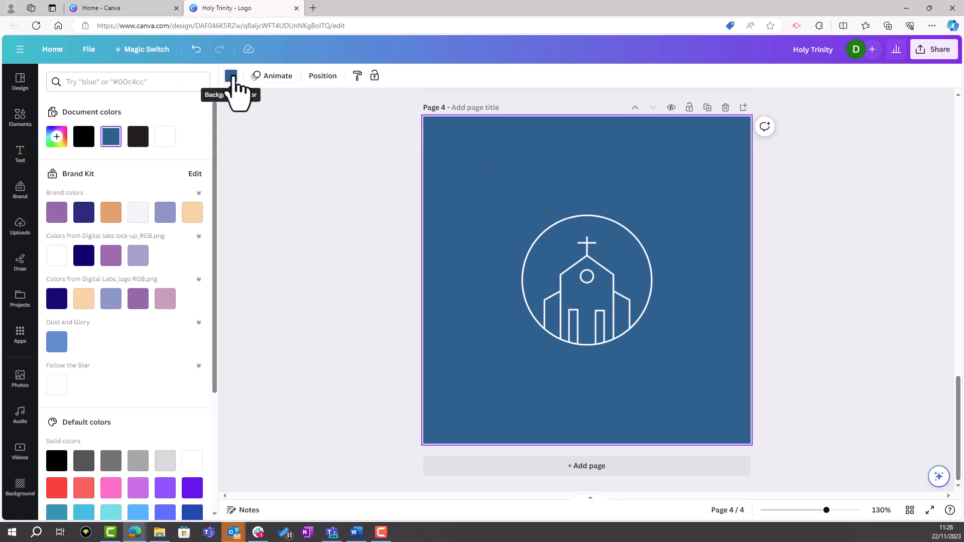
{"action": "left_click", "coordinate": [166, 138]}
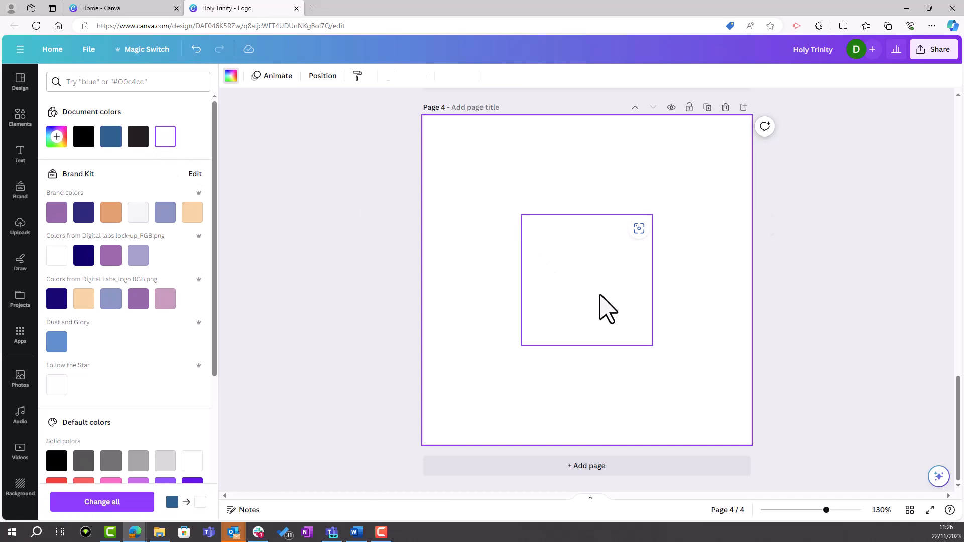
- Recolour the church graphic on page 4 black from the document colours
{"action": "left_click", "coordinate": [607, 308]}
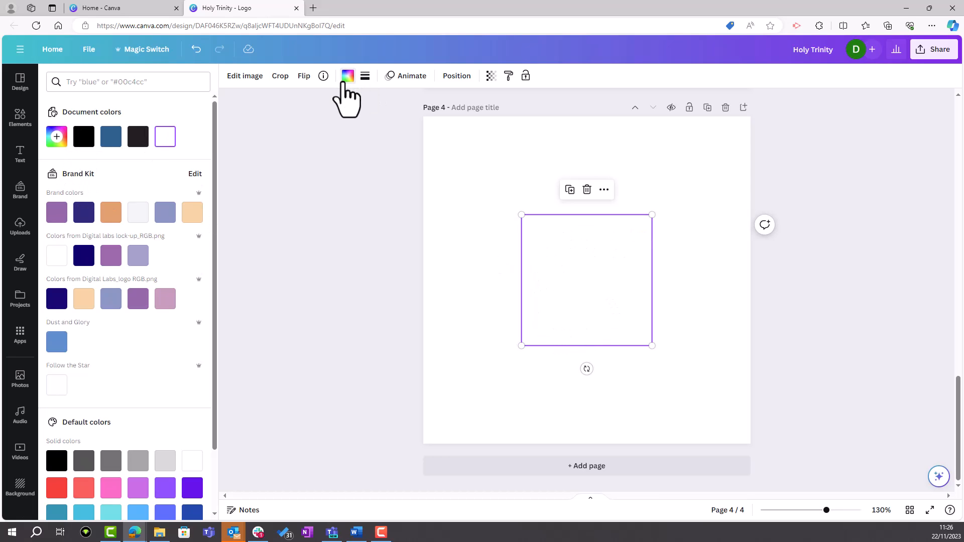
{"action": "left_click", "coordinate": [83, 146]}
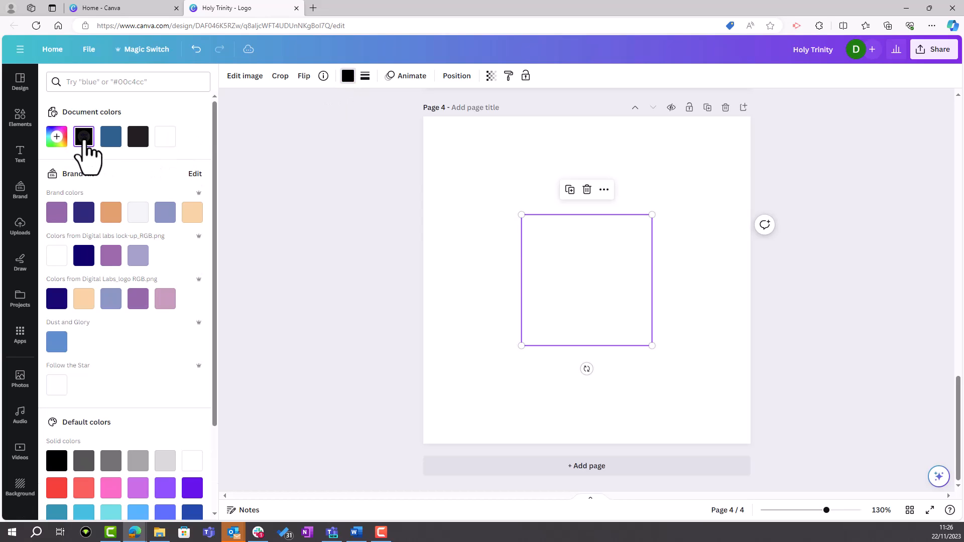
{"action": "key", "text": "Escape"}
{"action": "left_click", "coordinate": [831, 356]}
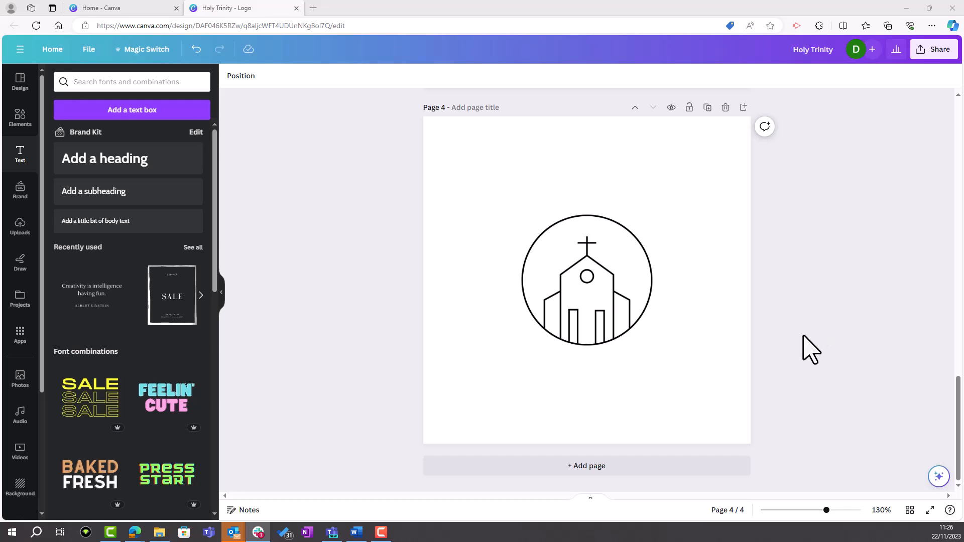
- Open the download settings for the four-page logo design
{"action": "scroll", "coordinate": [807, 344], "scroll_direction": "up", "scroll_amount": 5}
{"action": "scroll", "coordinate": [803, 339], "scroll_direction": "up", "scroll_amount": 10}
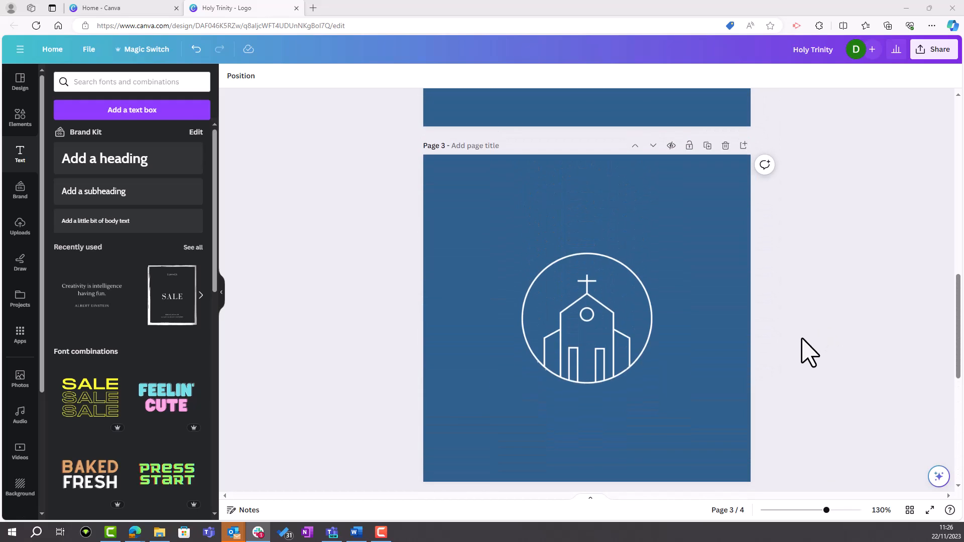
{"action": "scroll", "coordinate": [809, 353], "scroll_direction": "up", "scroll_amount": 6}
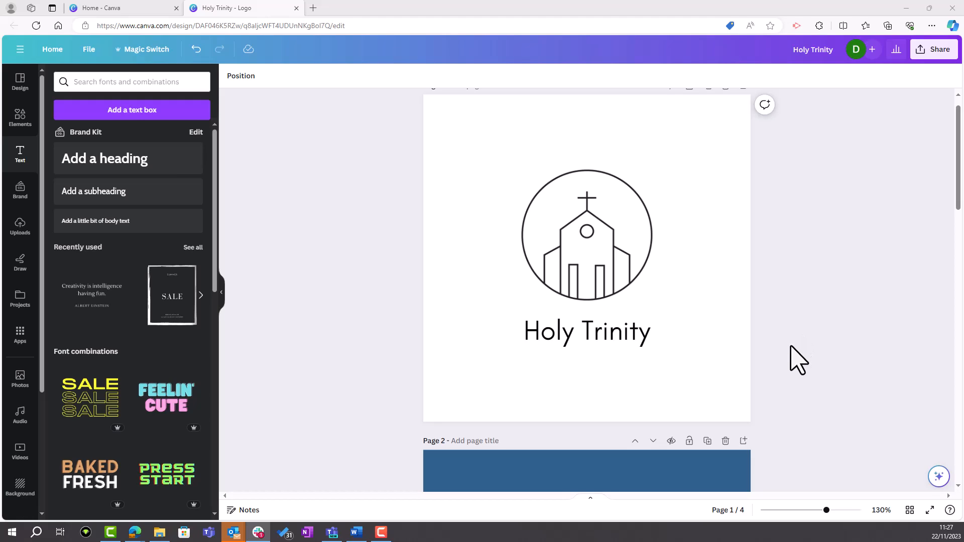
{"action": "scroll", "coordinate": [798, 360], "scroll_direction": "up", "scroll_amount": 1}
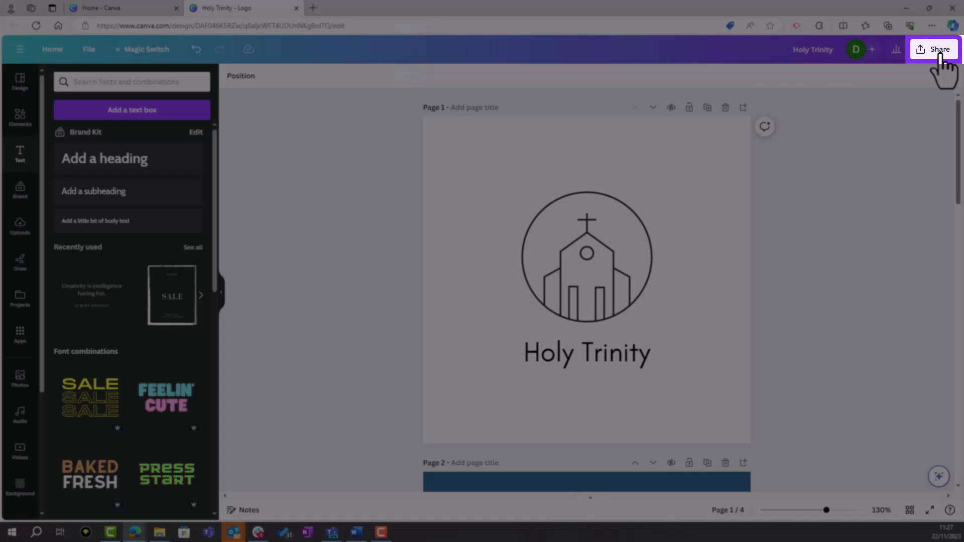
{"action": "left_click", "coordinate": [939, 54]}
{"action": "left_click", "coordinate": [799, 303]}
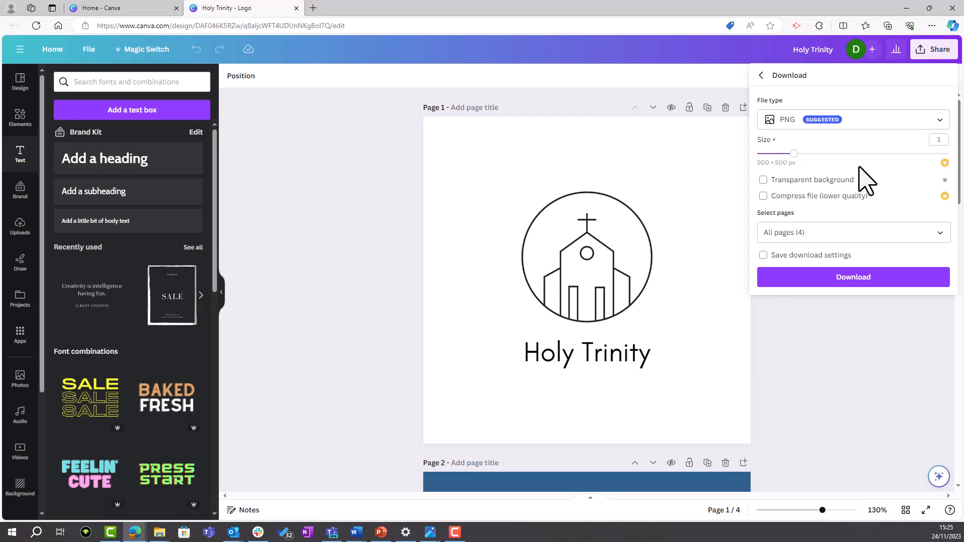
- Keep PNG as the download file type and enable a transparent background
{"action": "left_click", "coordinate": [865, 178]}
{"action": "left_click", "coordinate": [869, 125]}
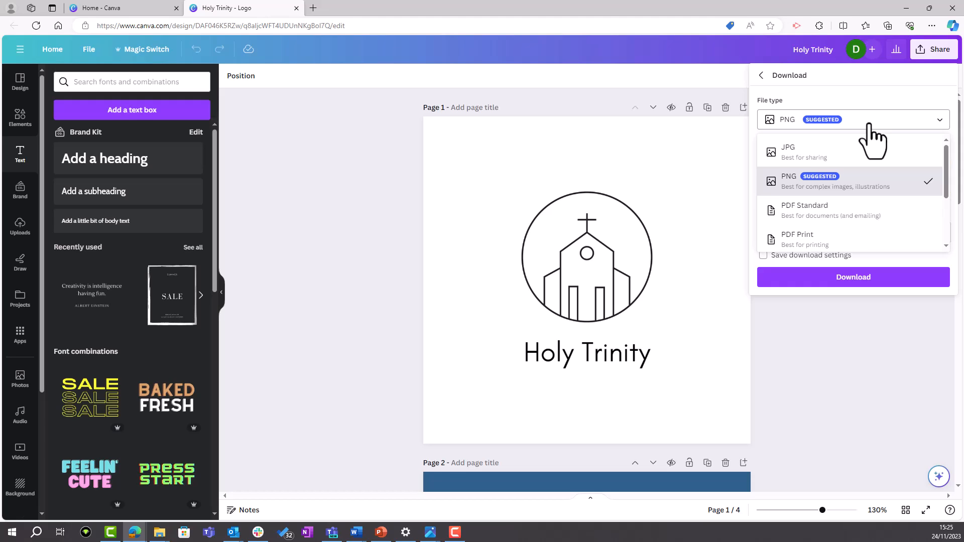
{"action": "left_click", "coordinate": [809, 193]}
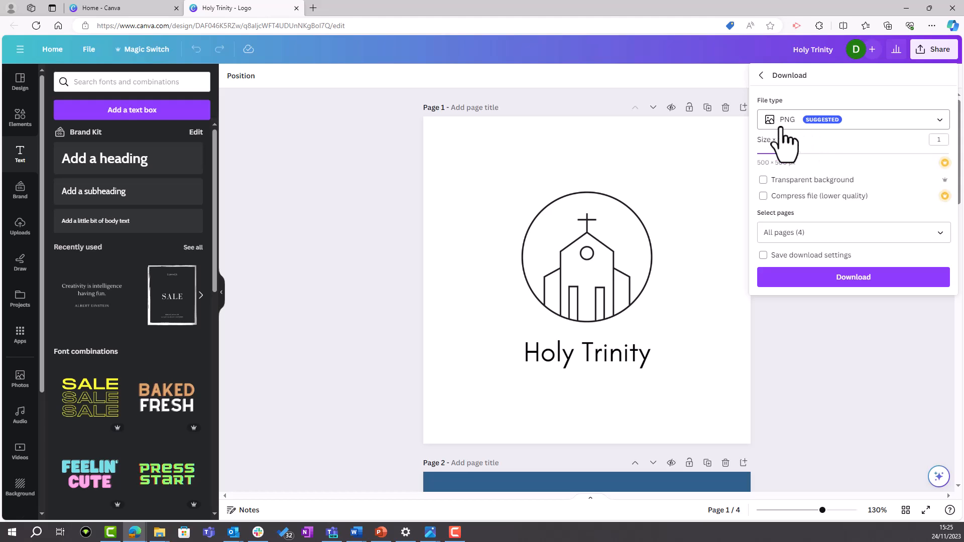
{"action": "left_click", "coordinate": [763, 179]}
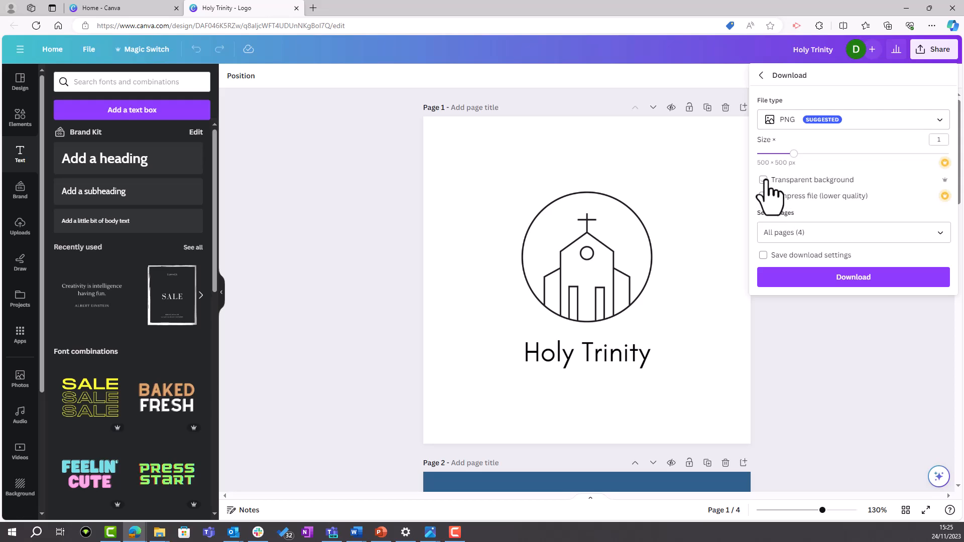
{"action": "left_click", "coordinate": [764, 180]}
- Try JPG as the download file type to view its options and switch back to PNG
{"action": "left_click", "coordinate": [854, 116]}
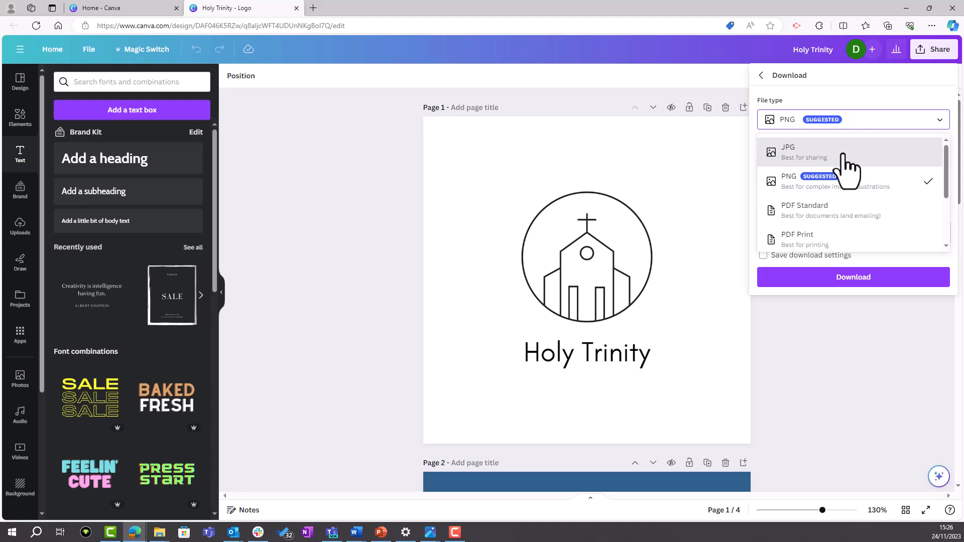
{"action": "left_click", "coordinate": [843, 154]}
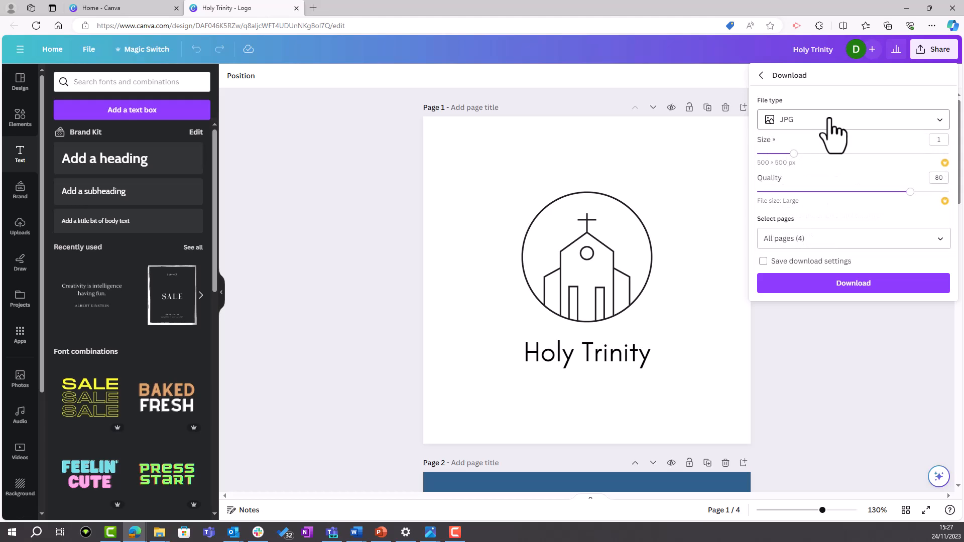
{"action": "left_click", "coordinate": [830, 120]}
{"action": "left_click", "coordinate": [805, 179]}
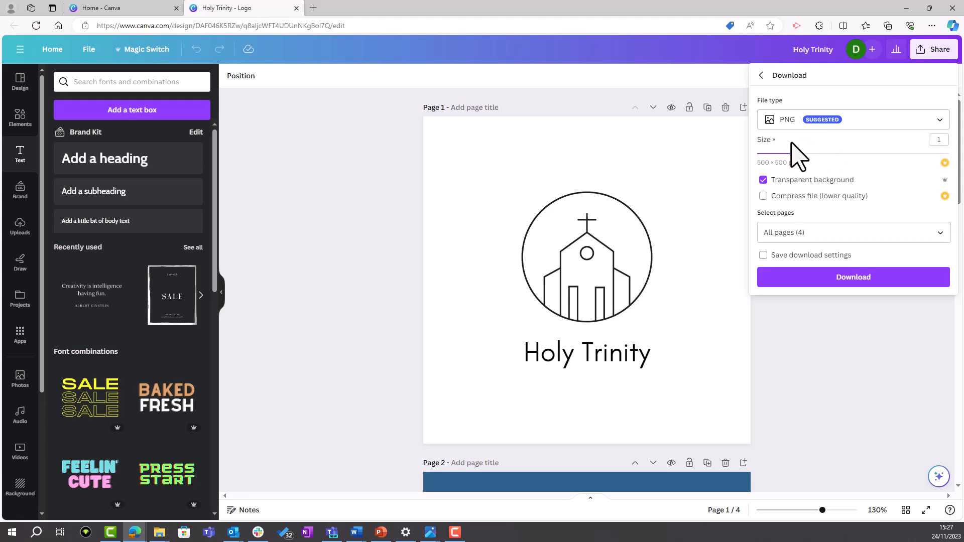
- Turn off the transparent background for the PNG download and review the white and blue logo pages
{"action": "left_click", "coordinate": [765, 182]}
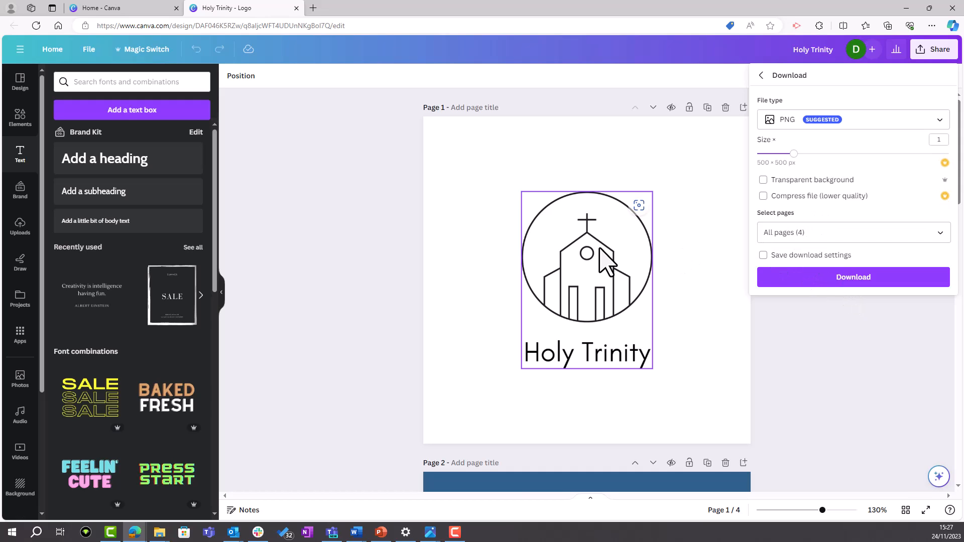
{"action": "scroll", "coordinate": [605, 255], "scroll_direction": "down", "scroll_amount": 8}
{"action": "scroll", "coordinate": [605, 241], "scroll_direction": "down", "scroll_amount": 10}
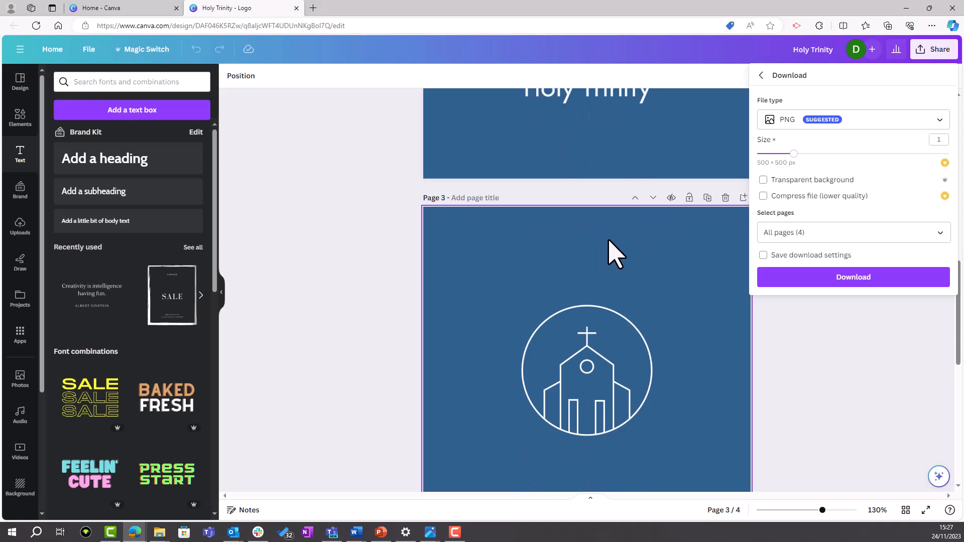
{"action": "scroll", "coordinate": [609, 241], "scroll_direction": "up", "scroll_amount": 15}
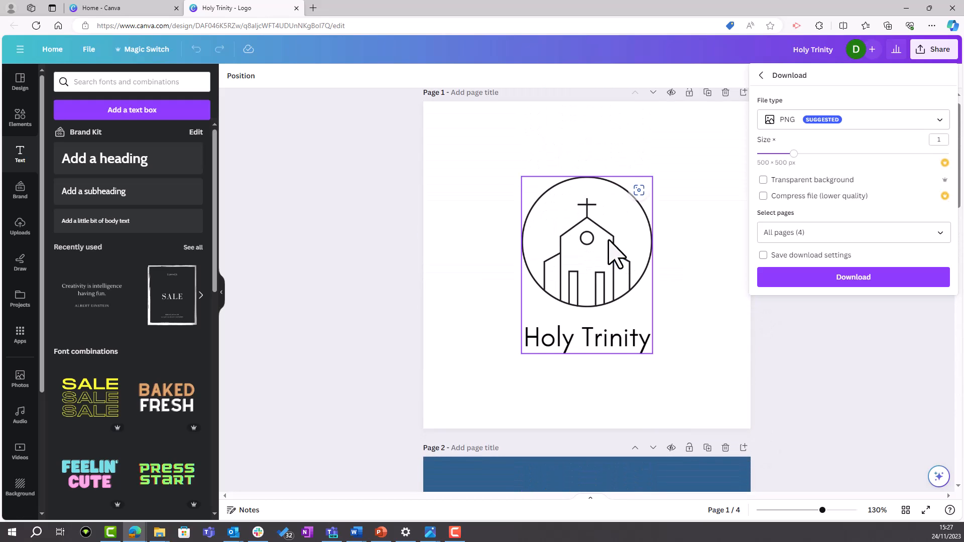
{"action": "scroll", "coordinate": [662, 252], "scroll_direction": "down", "scroll_amount": 5}
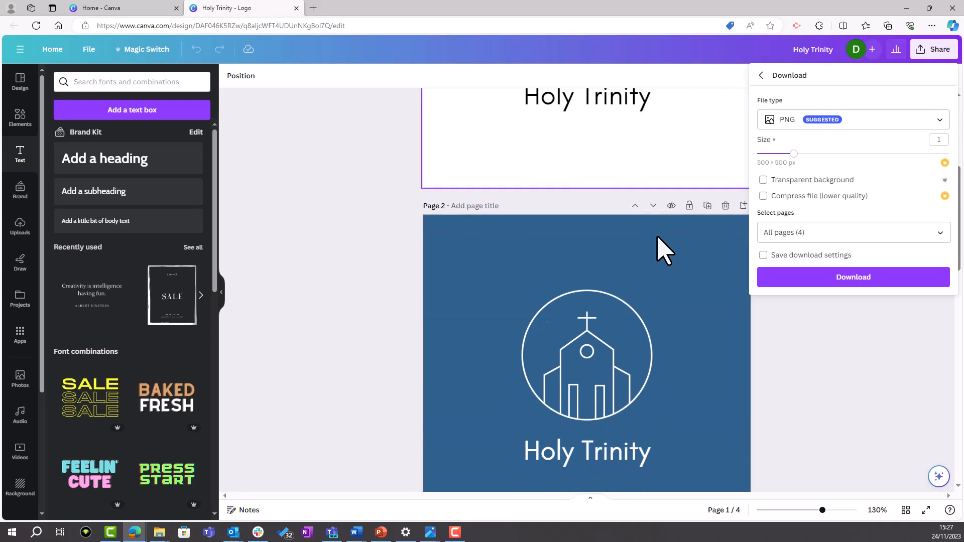
{"action": "scroll", "coordinate": [632, 245], "scroll_direction": "up", "scroll_amount": 1}
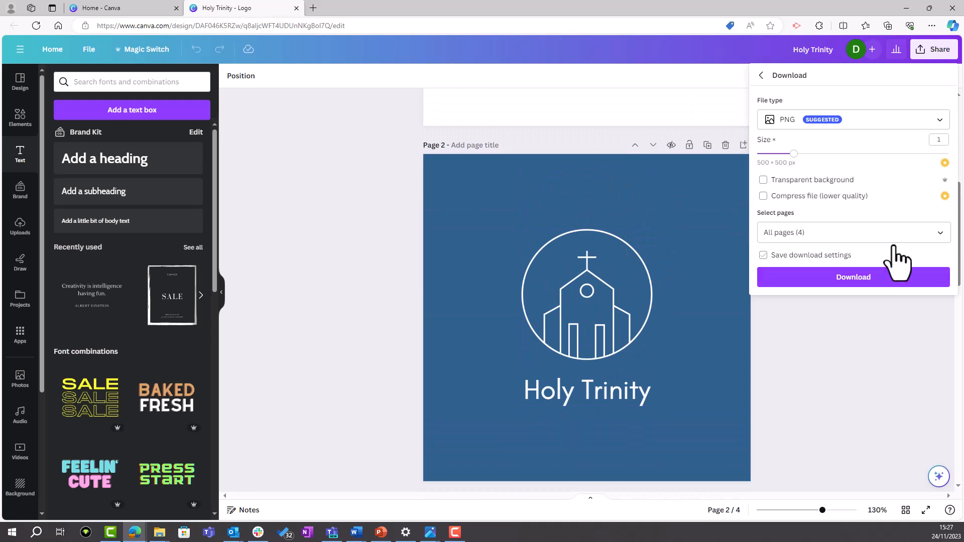
- Clear the all-pages selection, choose only pages 2 and 3, and download them as PNG
{"action": "left_click", "coordinate": [929, 236]}
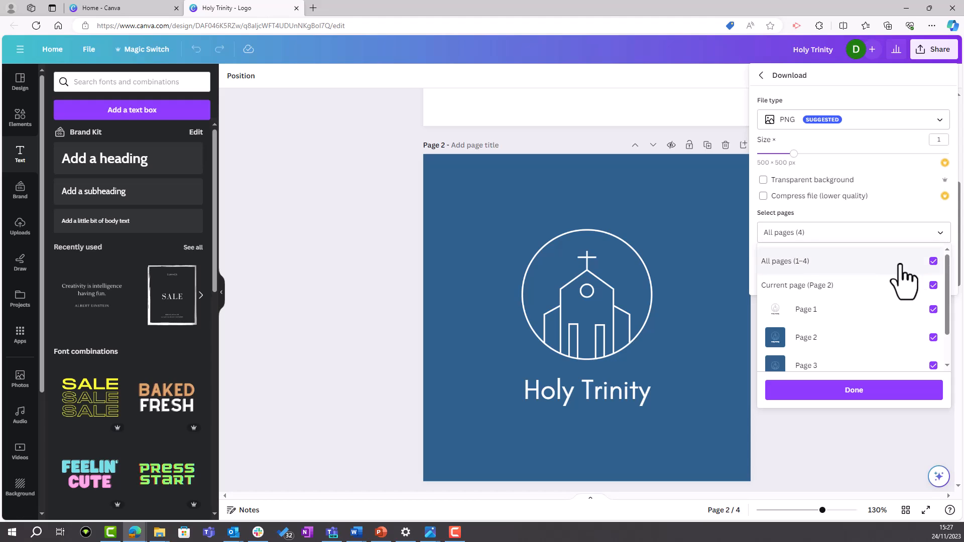
{"action": "left_click", "coordinate": [791, 267]}
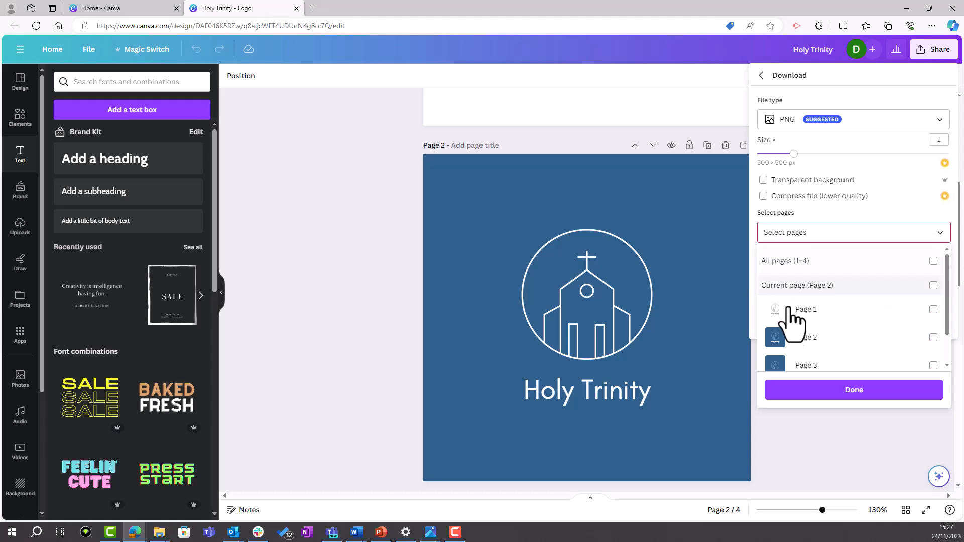
{"action": "left_click", "coordinate": [848, 335]}
{"action": "left_click", "coordinate": [873, 232]}
{"action": "left_click", "coordinate": [871, 232]}
{"action": "scroll", "coordinate": [853, 341], "scroll_direction": "down", "scroll_amount": 1}
{"action": "left_click", "coordinate": [921, 328]}
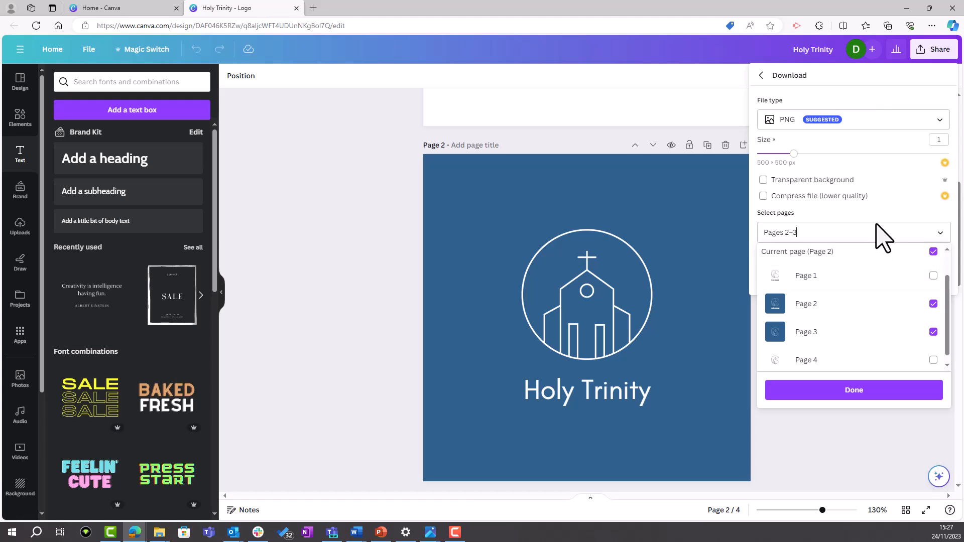
{"action": "left_click", "coordinate": [854, 217]}
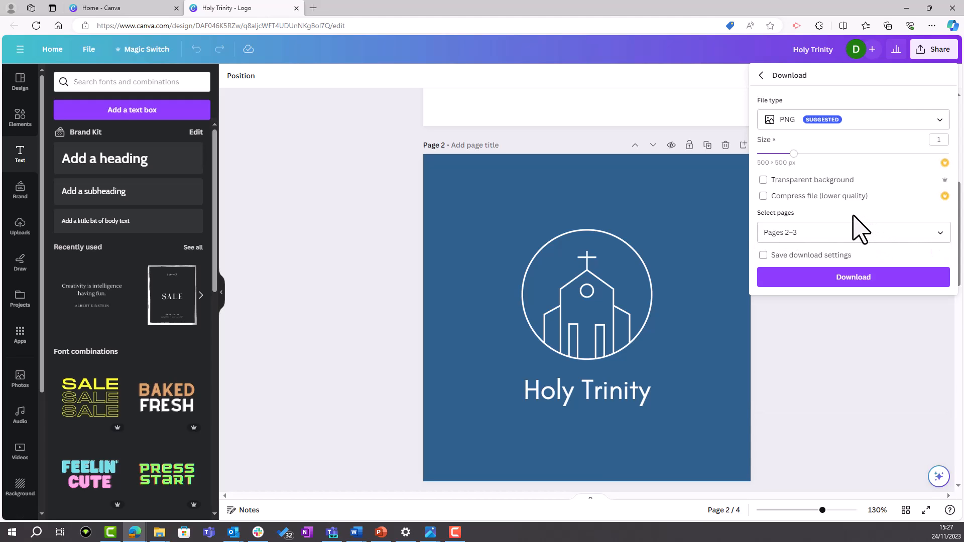
{"action": "left_click", "coordinate": [864, 277]}
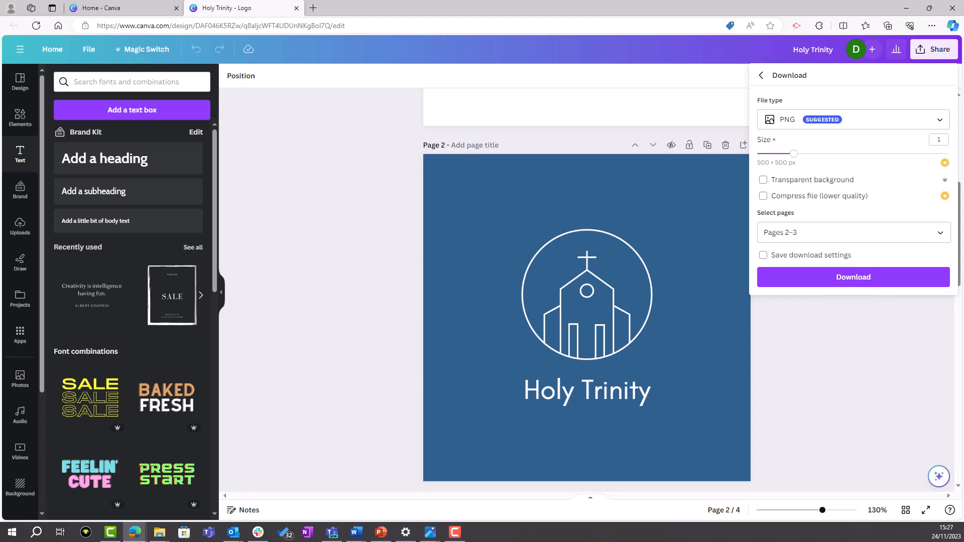